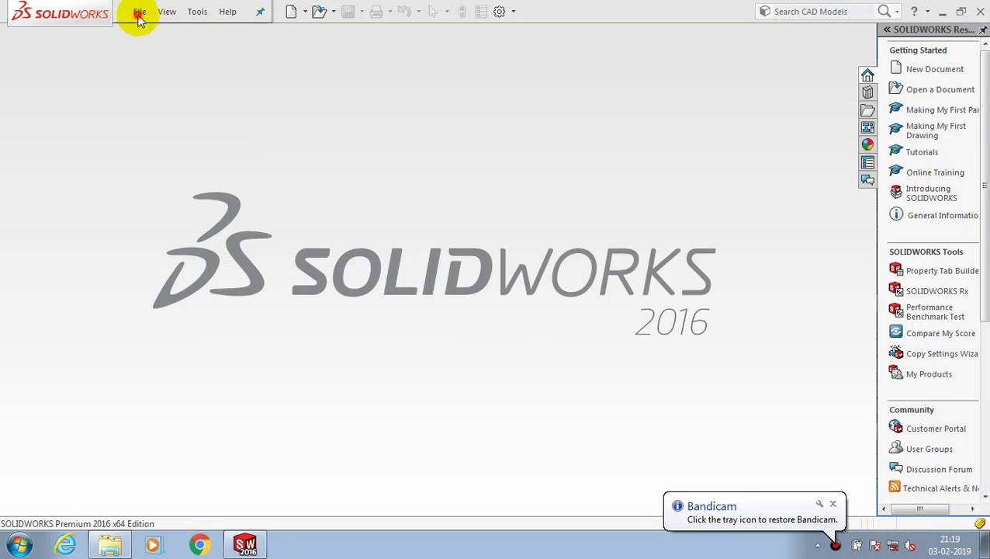
Create a new blank Part document, Part1, from File > New.
left_click(139, 16)
left_click(155, 31)
left_click(333, 354)
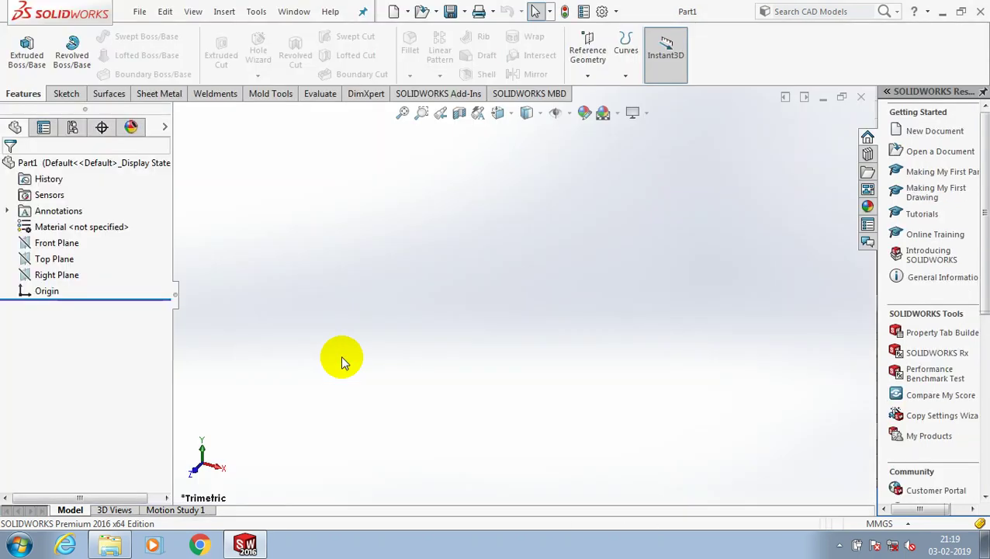
Face the Front Plane and draw a circle centred on the origin.
left_click(67, 243)
right_click(69, 246)
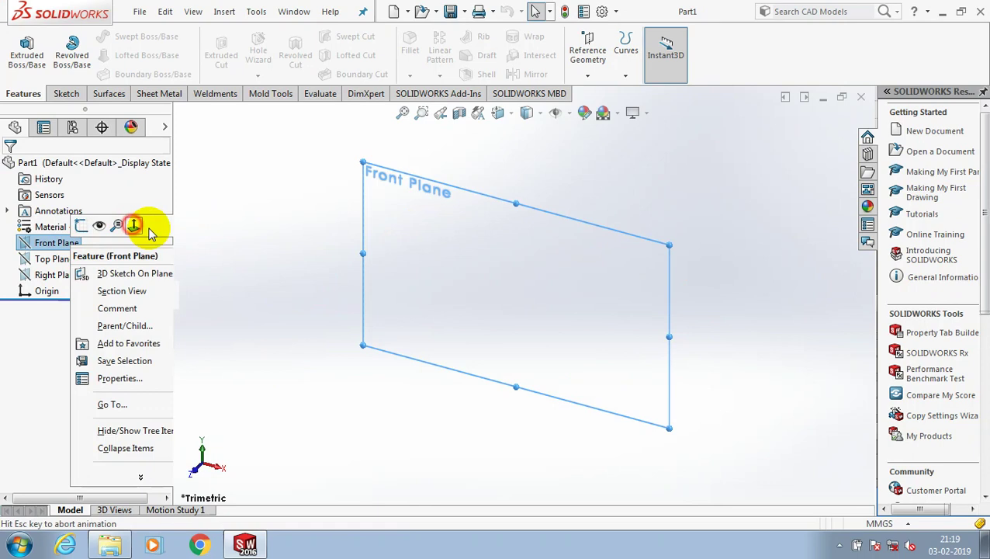
left_click(137, 224)
left_click(68, 94)
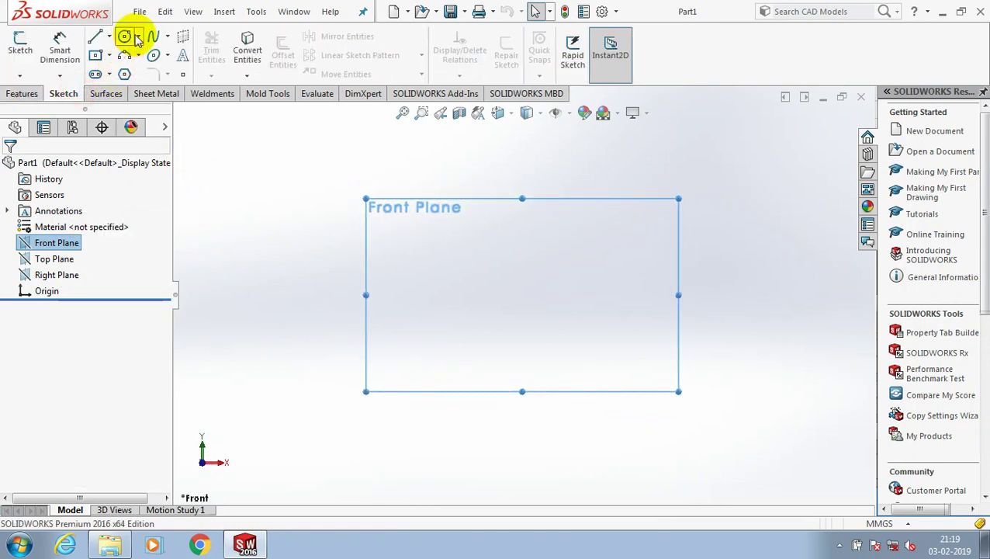
left_click(124, 36)
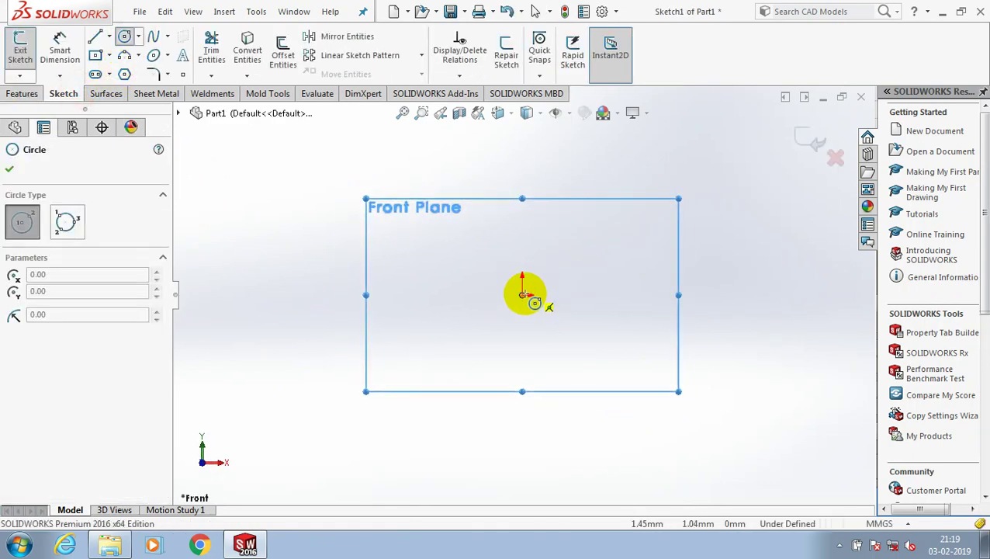
left_click(523, 295)
left_click(552, 364)
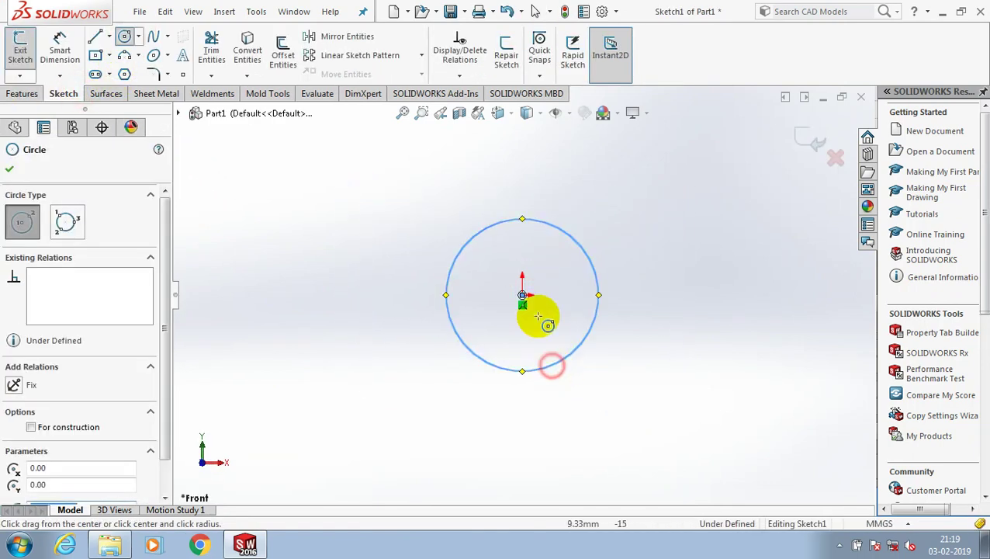
Dimension the circle to a 100 mm diameter and exit Sketch1.
left_click(60, 48)
left_click(491, 231)
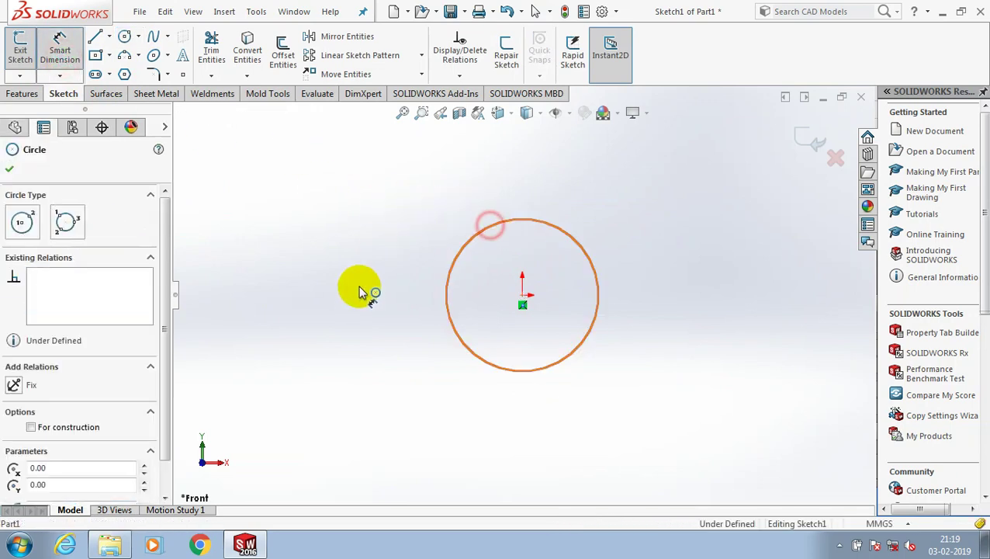
left_click(392, 324)
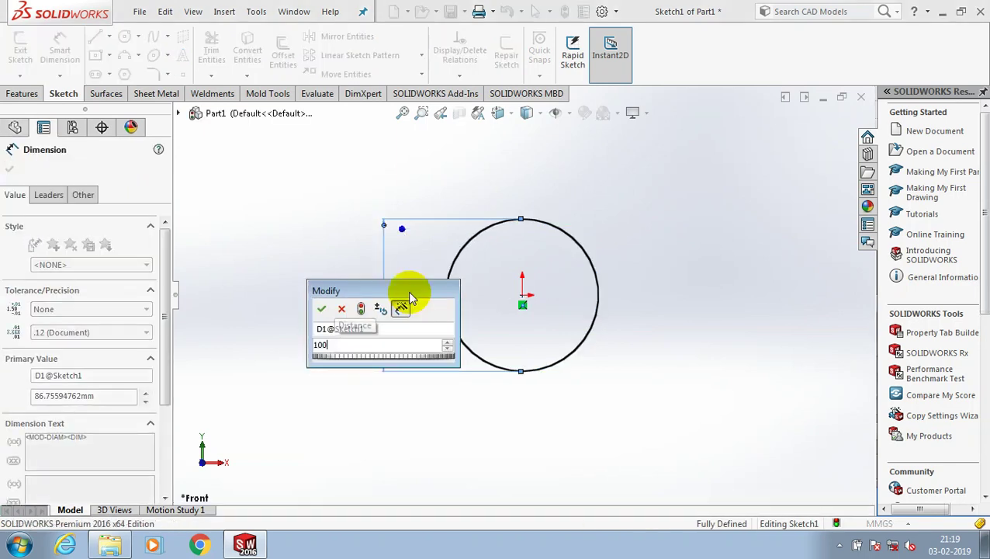
key("Return")
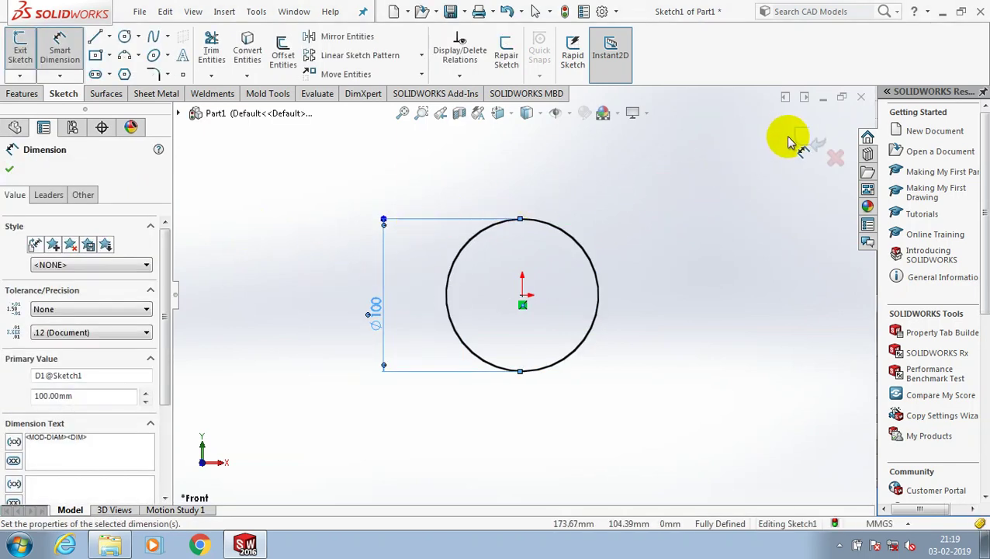
left_click(804, 135)
left_click(800, 133)
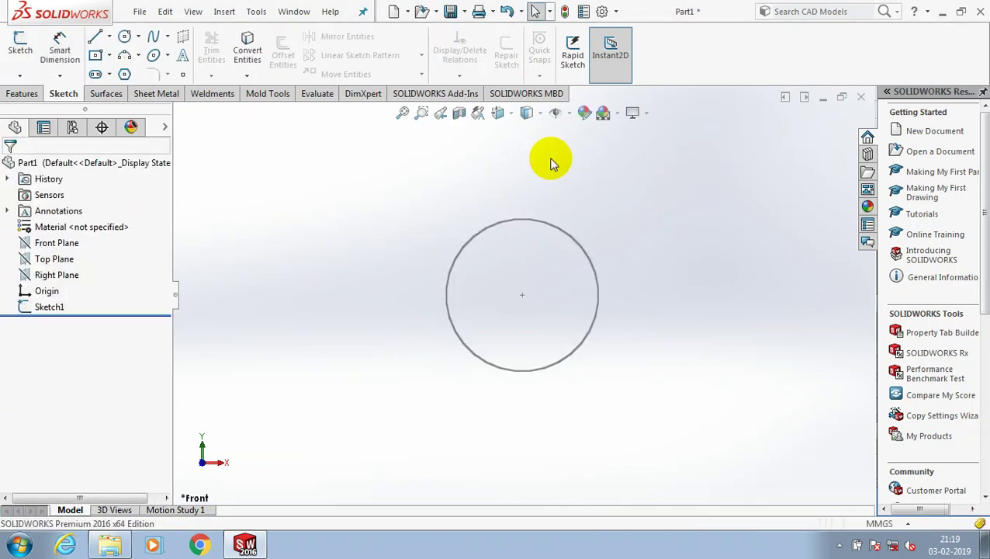
left_click(15, 94)
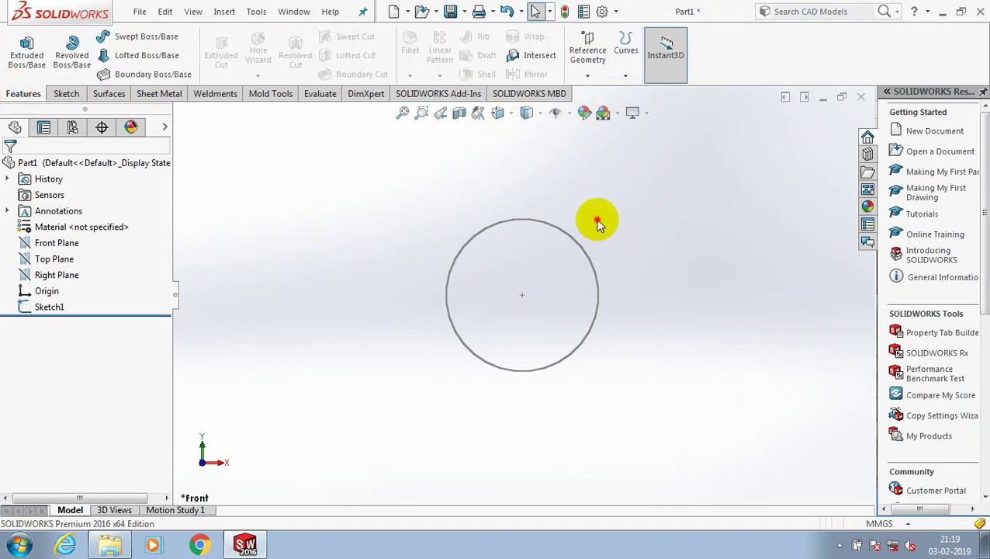
Create a helix on the circle with 60 mm pitch and 5 revolutions, 300 mm tall.
left_click(567, 247)
middle_click_drag(422, 271, 403, 256)
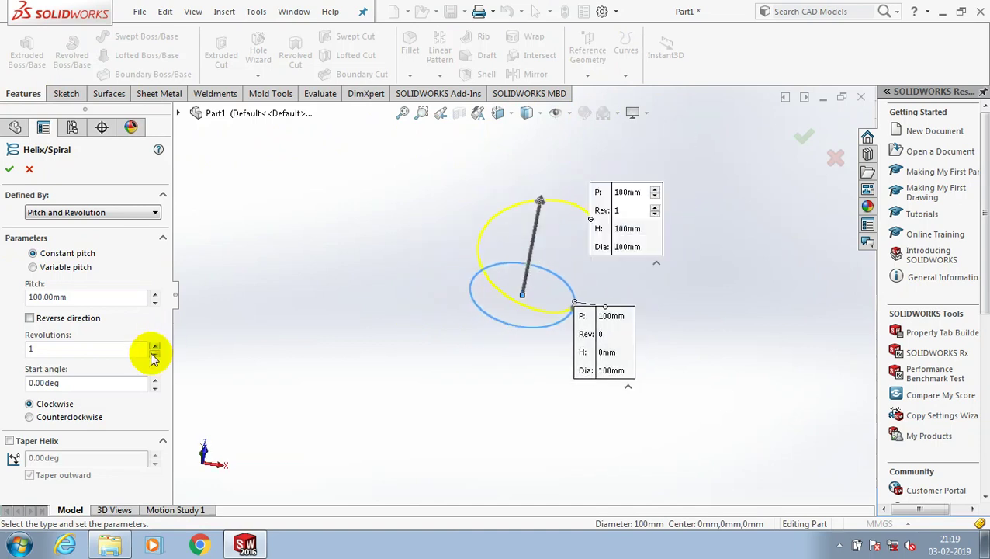
left_click(155, 344)
left_click(155, 345)
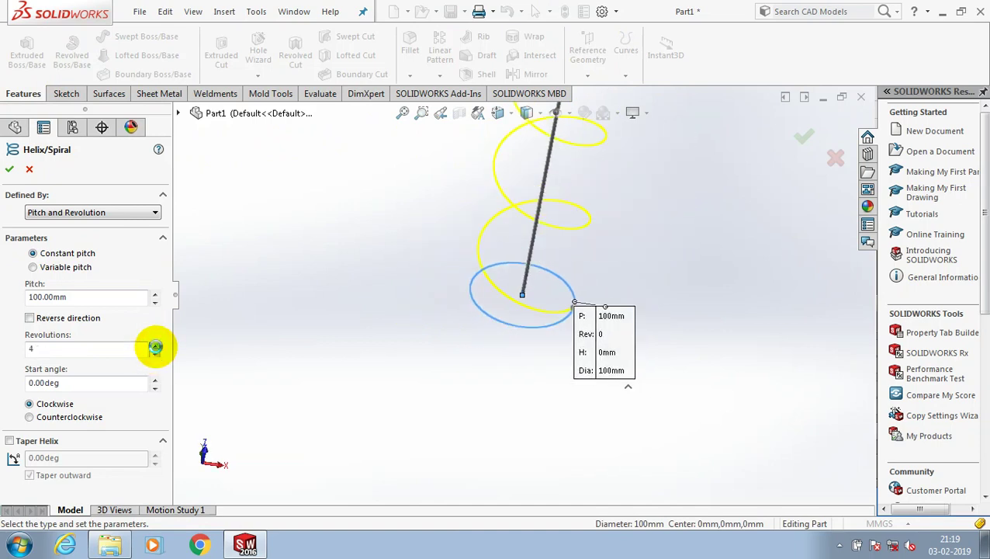
left_click(155, 345)
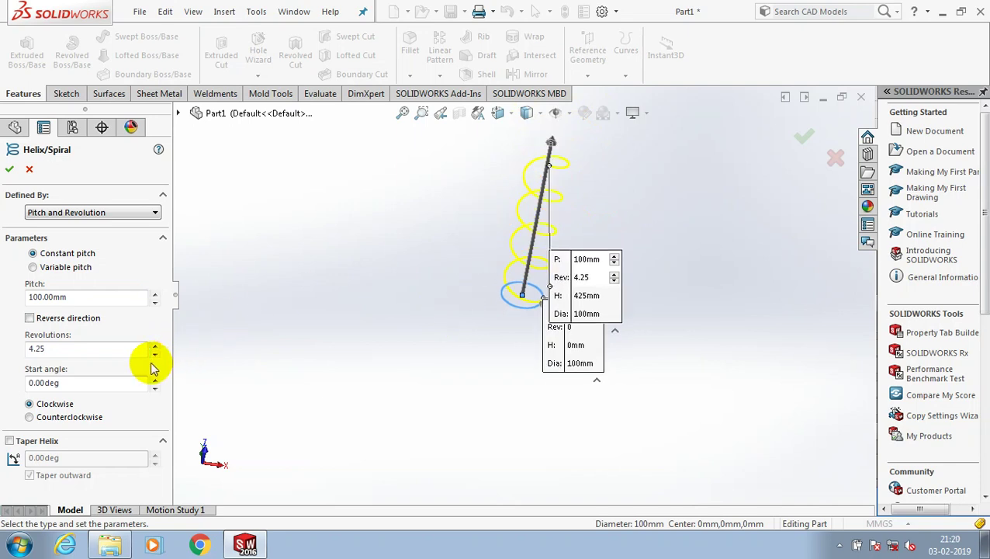
left_click(155, 301)
left_click(155, 301)
left_click(155, 301)
left_click(155, 301)
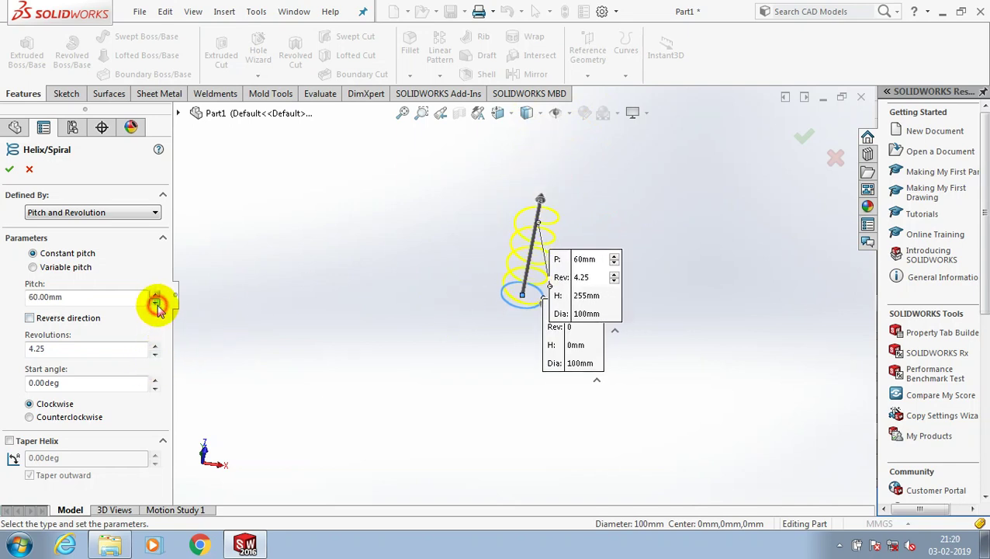
left_click(155, 346)
left_click(154, 346)
left_click(154, 346)
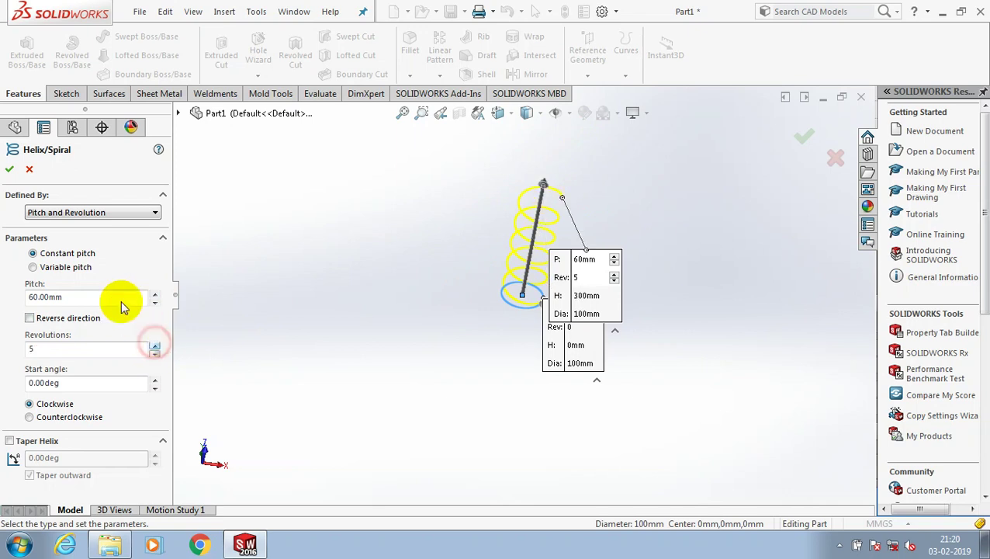
left_click(9, 170)
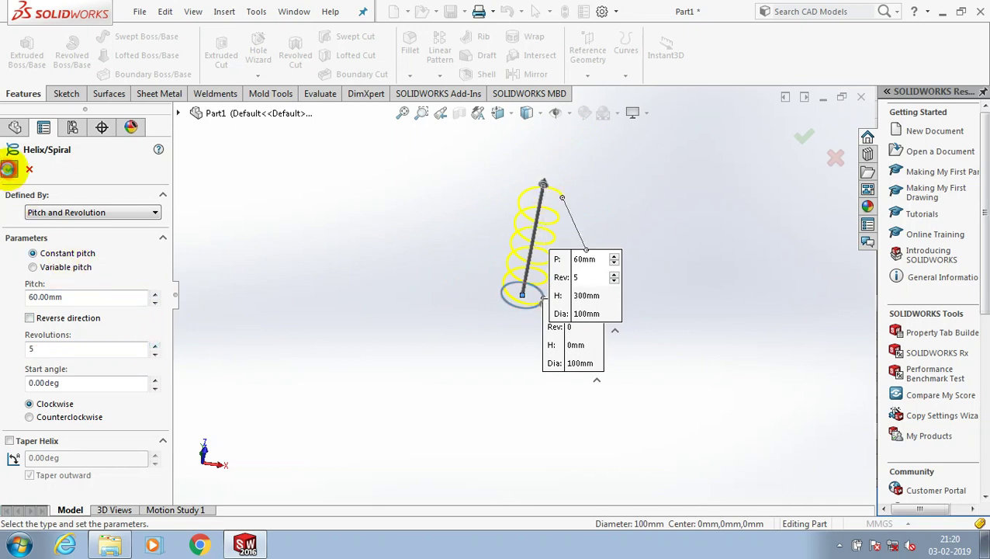
Create Plane1 through the helix's top end point, perpendicular to the helix curve.
left_click(658, 150)
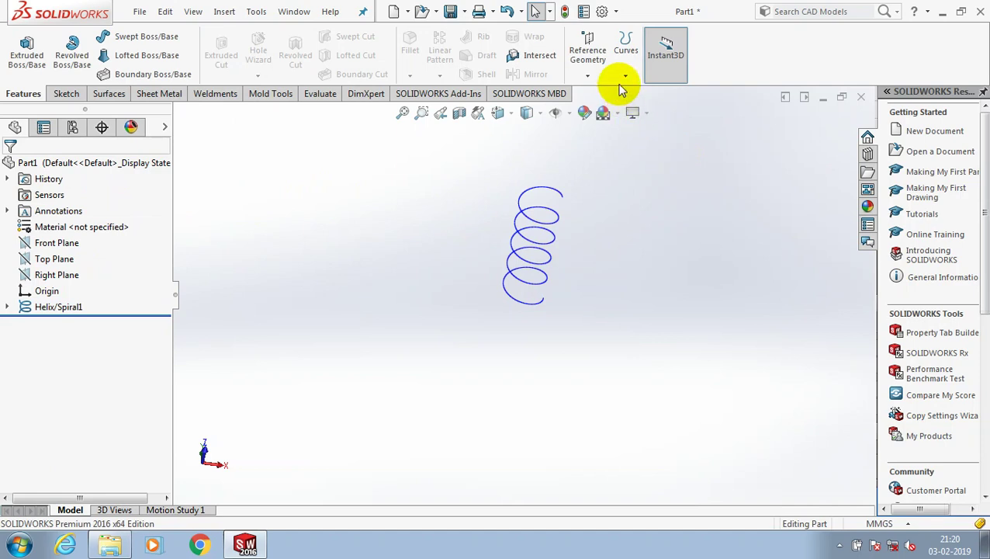
left_click(589, 75)
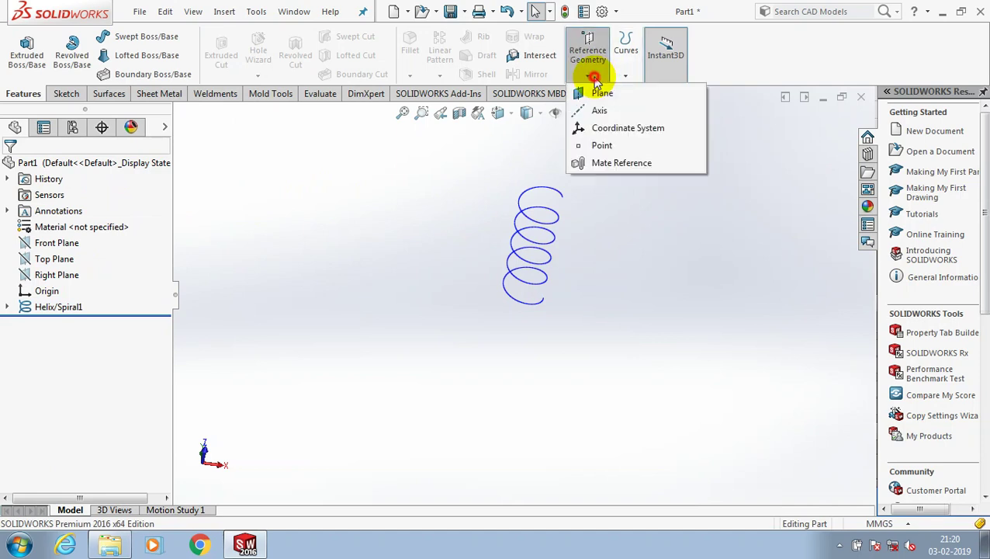
left_click(565, 198)
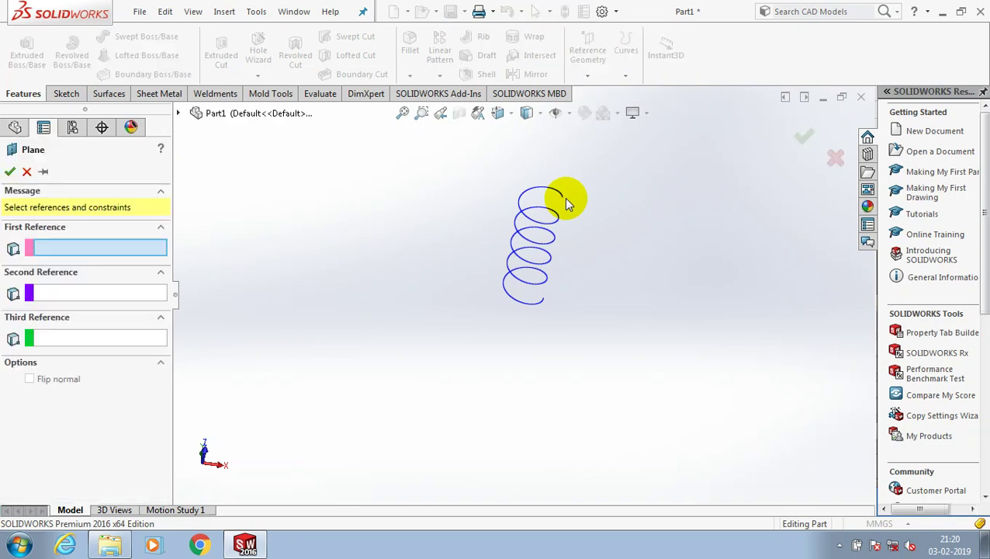
scroll(564, 197, "down", 4)
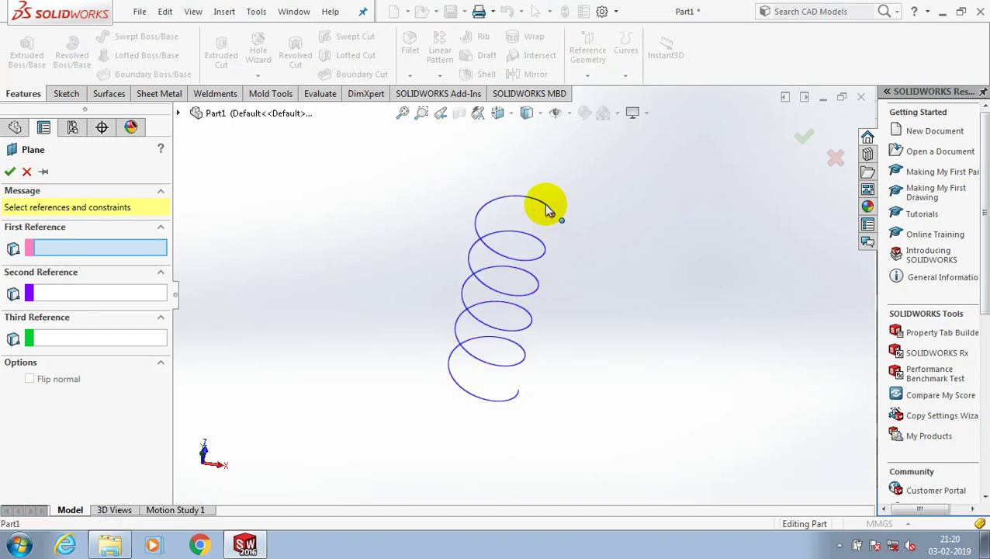
left_click(550, 211)
left_click(540, 204)
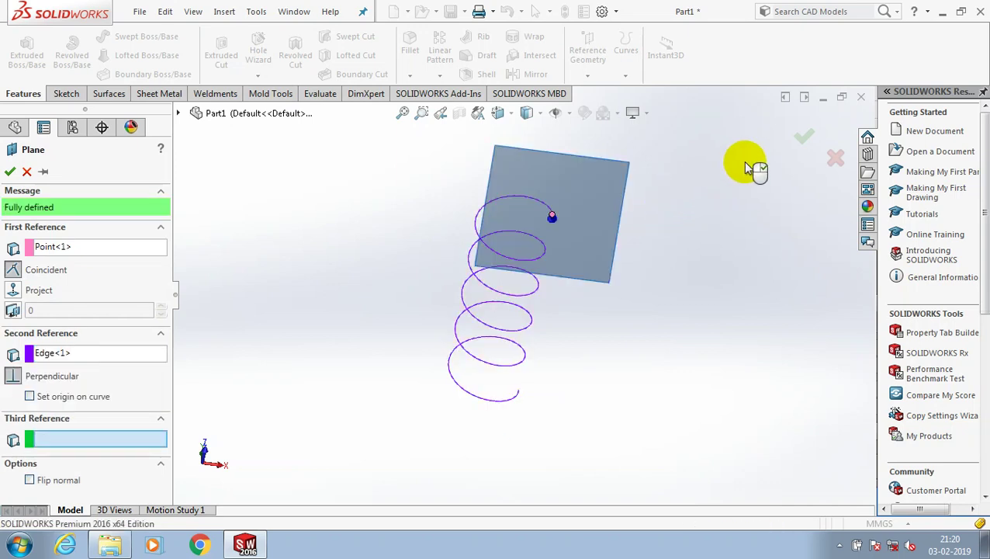
left_click(803, 139)
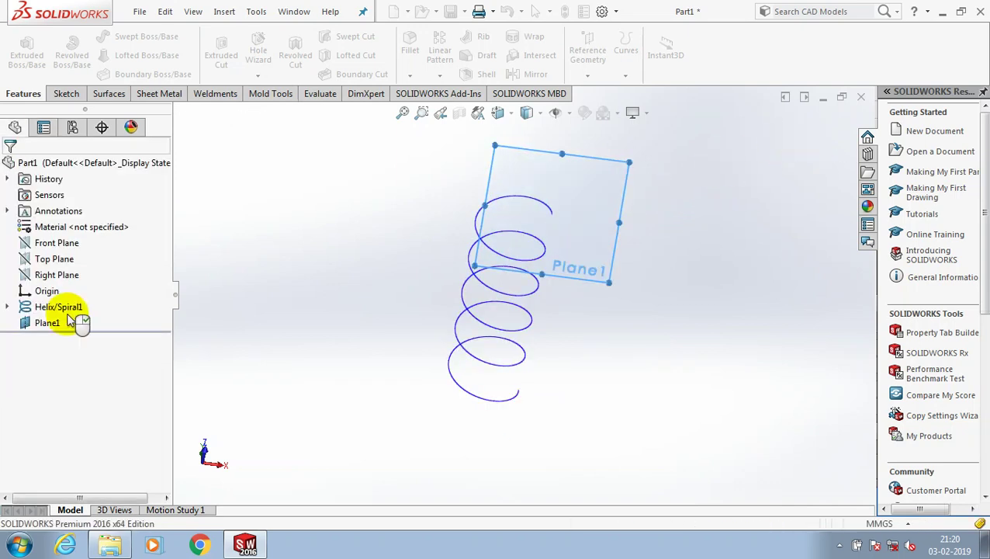
On Plane1, draw a horizontal midpoint line centred on the helix end and close Sketch2.
right_click(60, 326)
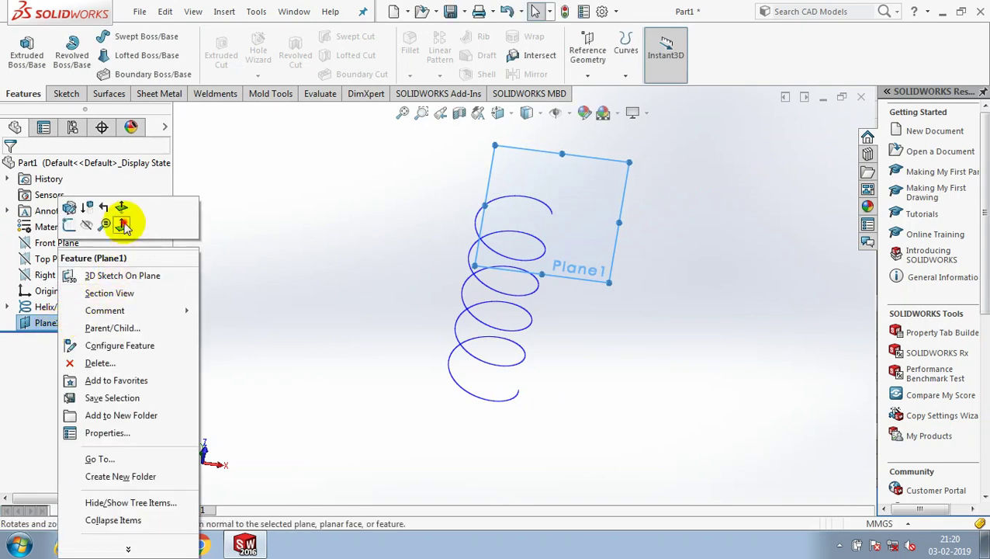
left_click(124, 224)
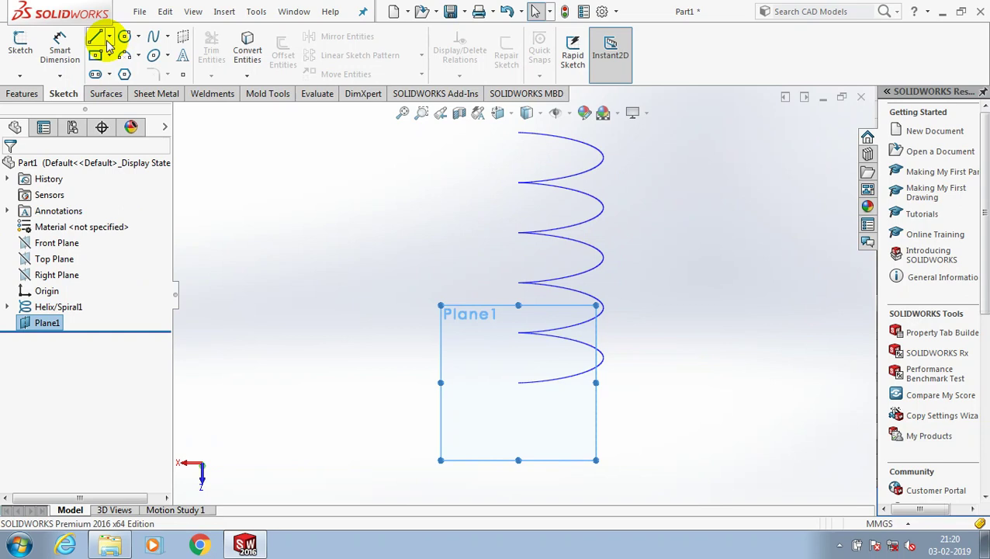
left_click(108, 36)
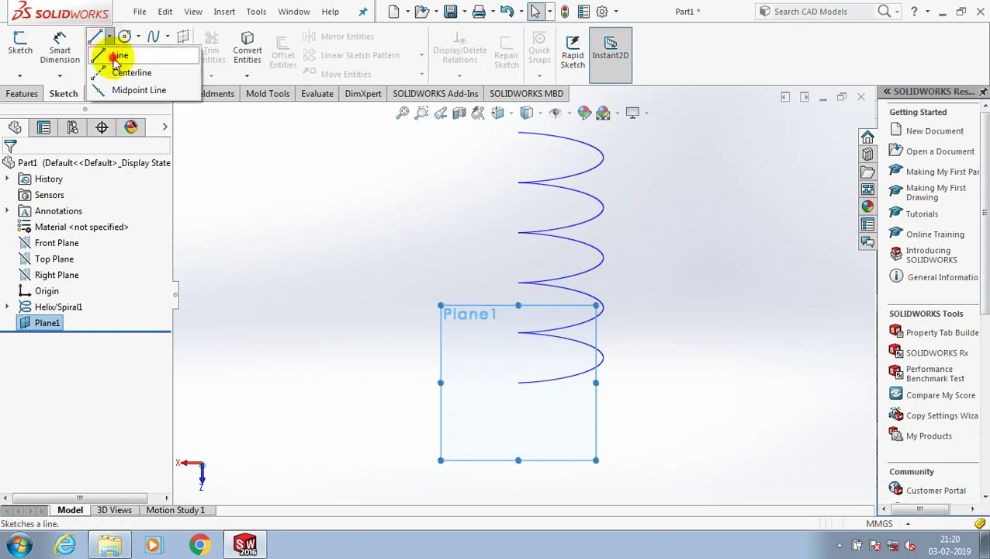
left_click(117, 57)
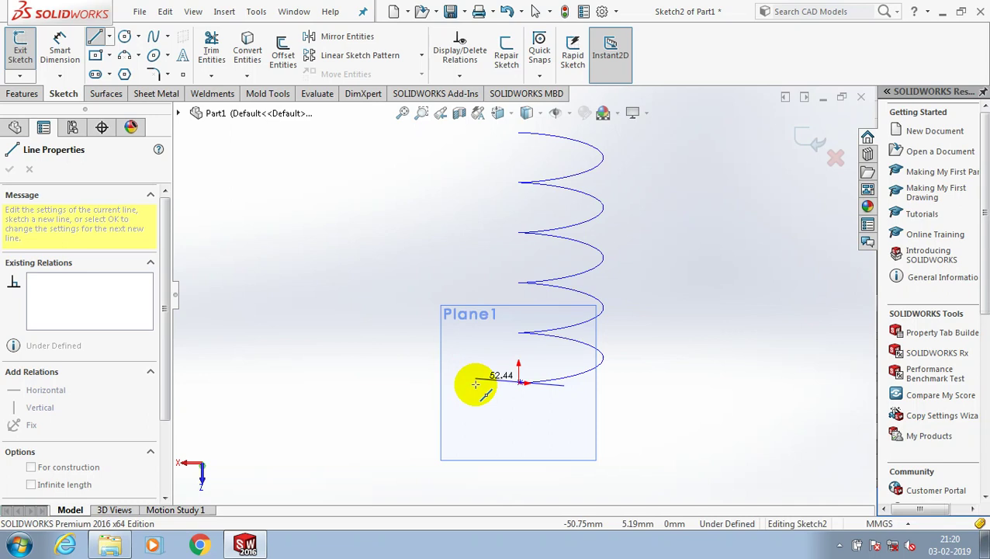
left_click(466, 385)
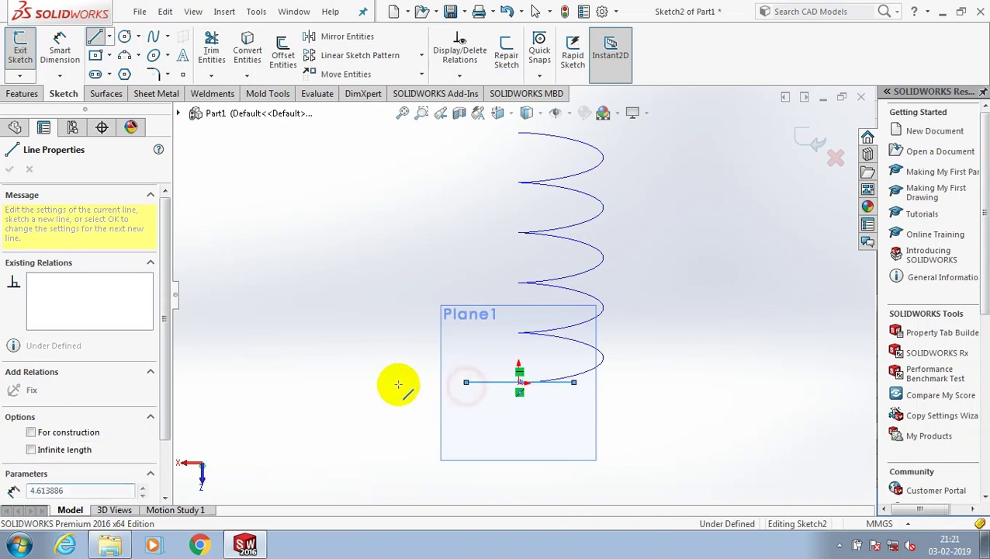
key("Escape")
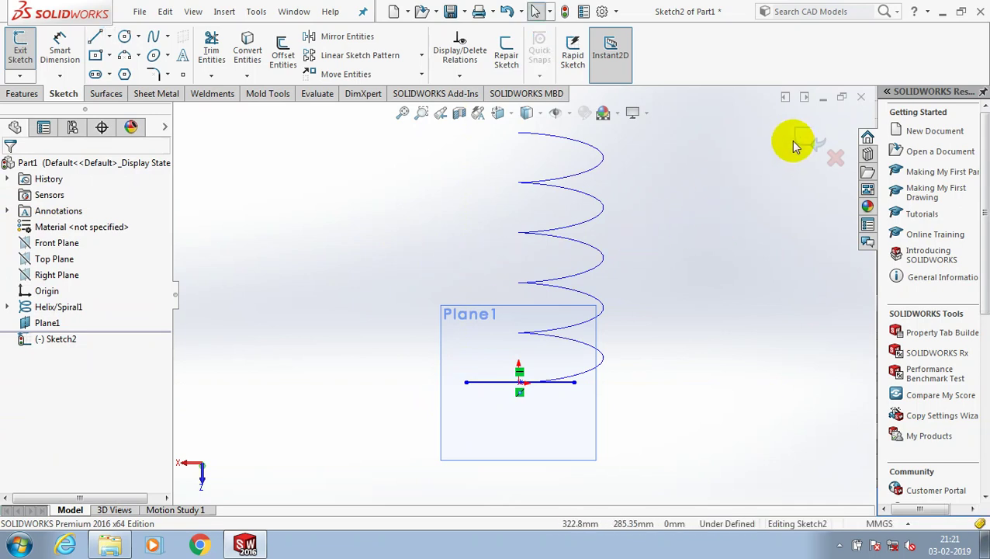
left_click(812, 144)
Turn off View Planes so only the helix and Sketch2 line remain visible.
mouse_move(683, 295)
middle_mouse_down()
mouse_move(681, 316)
mouse_move(698, 152)
mouse_move(662, 278)
middle_mouse_up()
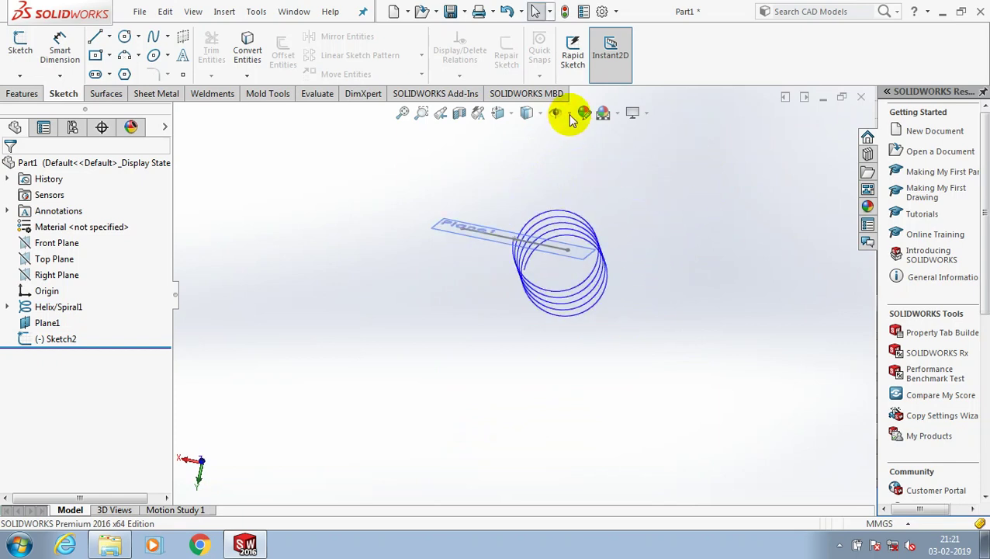
key("ctrl+shift+z")
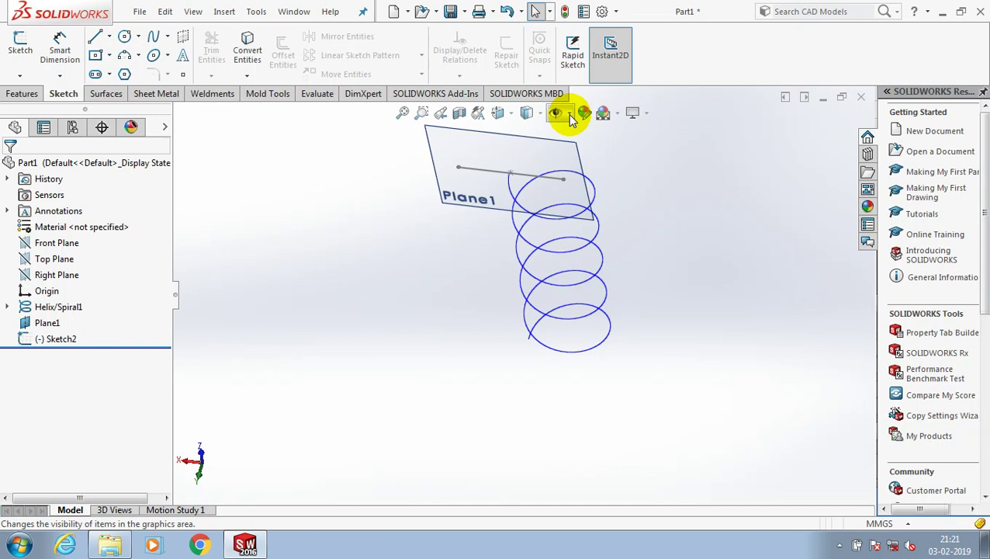
left_click(572, 118)
left_click(556, 134)
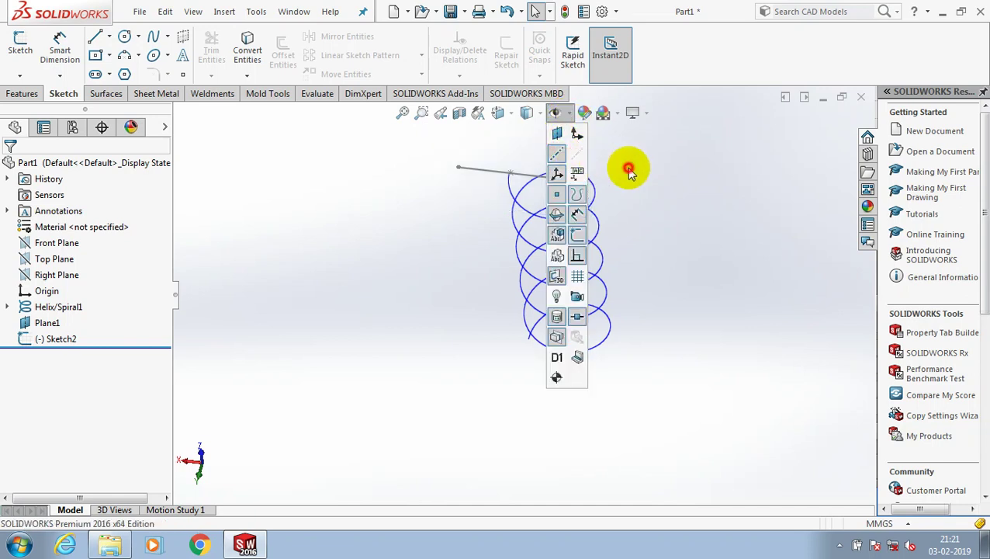
left_click(628, 171)
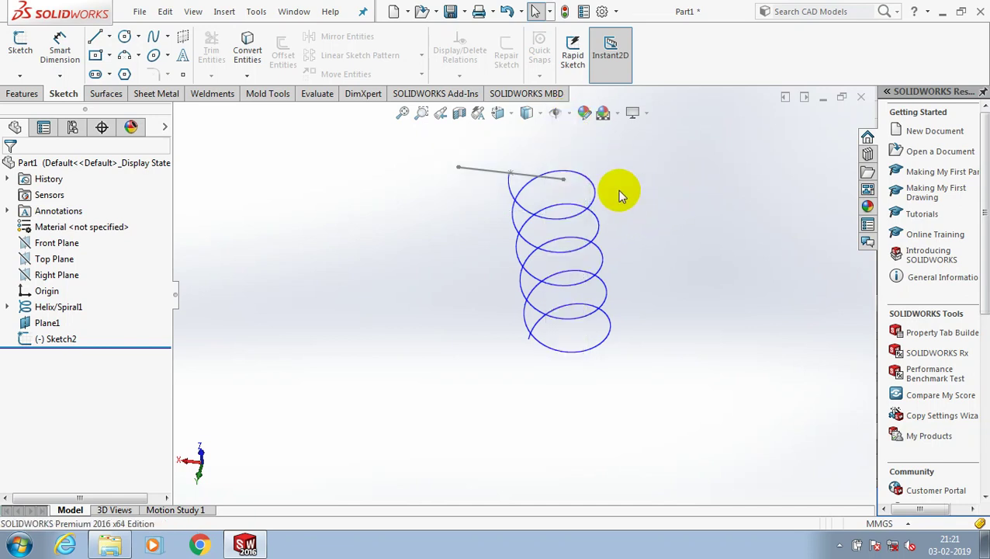
middle_click_drag(548, 159, 541, 276)
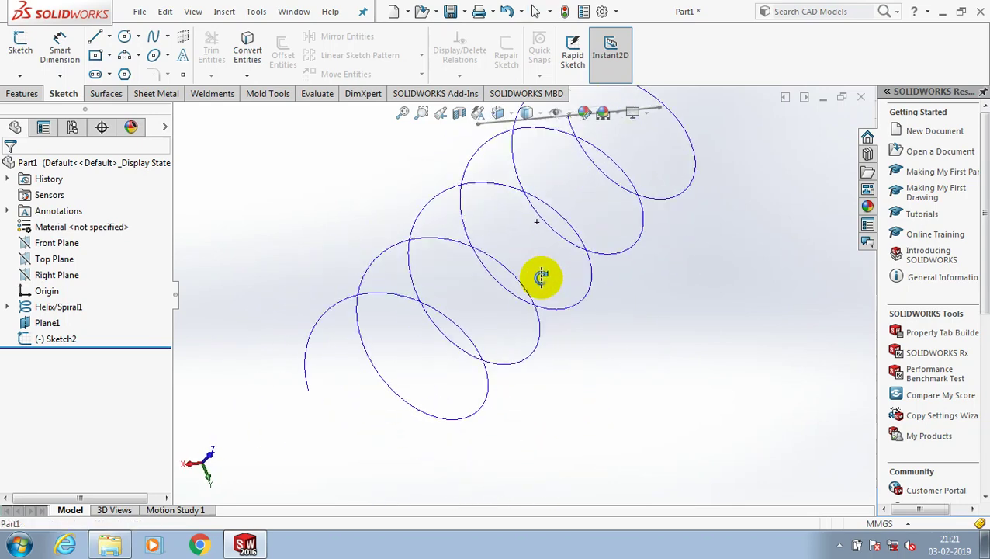
scroll(541, 275, "up", 3)
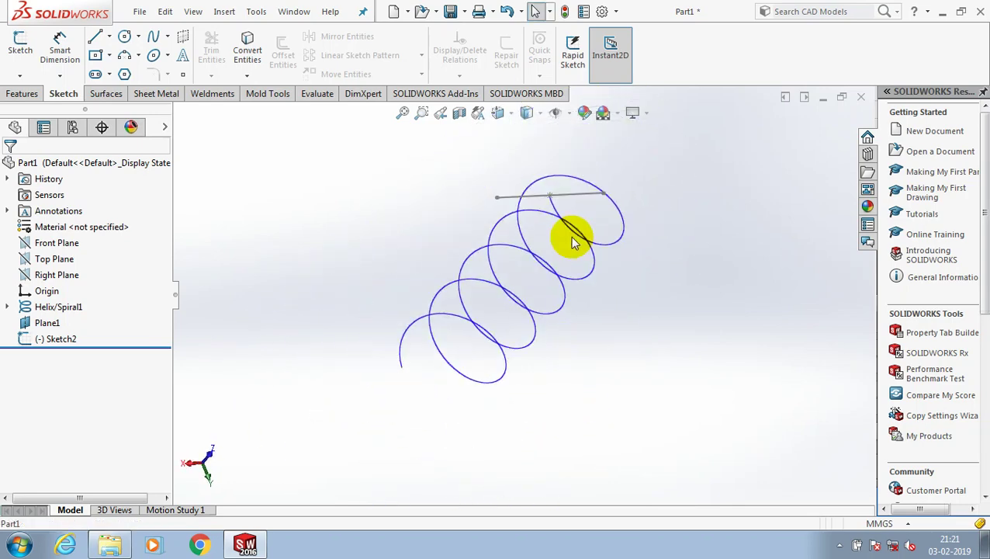
middle_click_drag(570, 236, 597, 335)
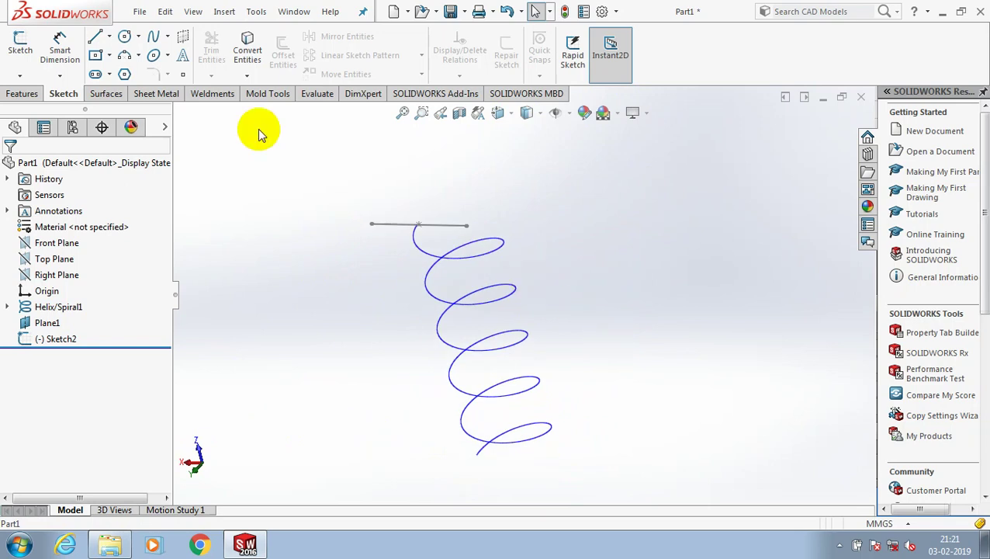
Sweep the Sketch2 line along Helix/Spiral1 into a spiral swept surface.
left_click(101, 96)
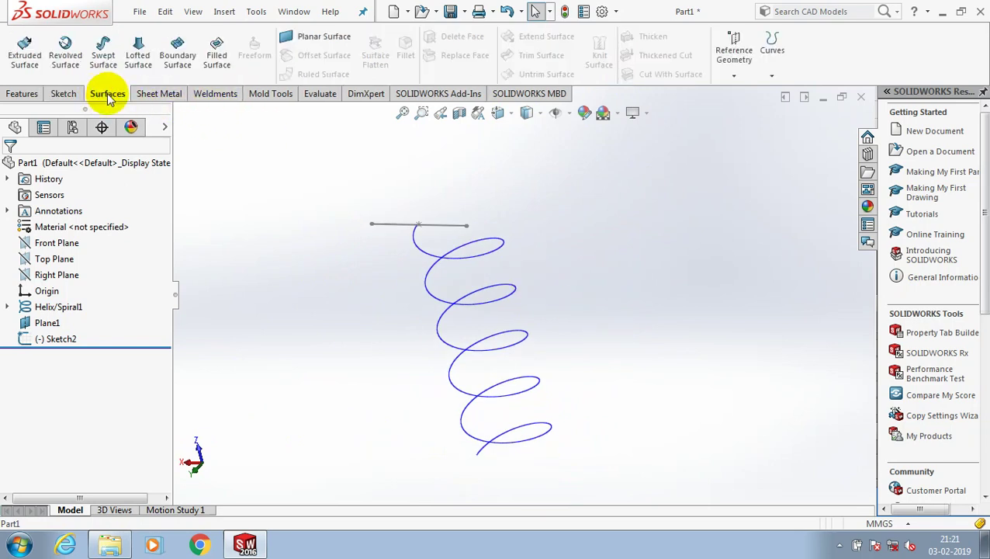
left_click(104, 53)
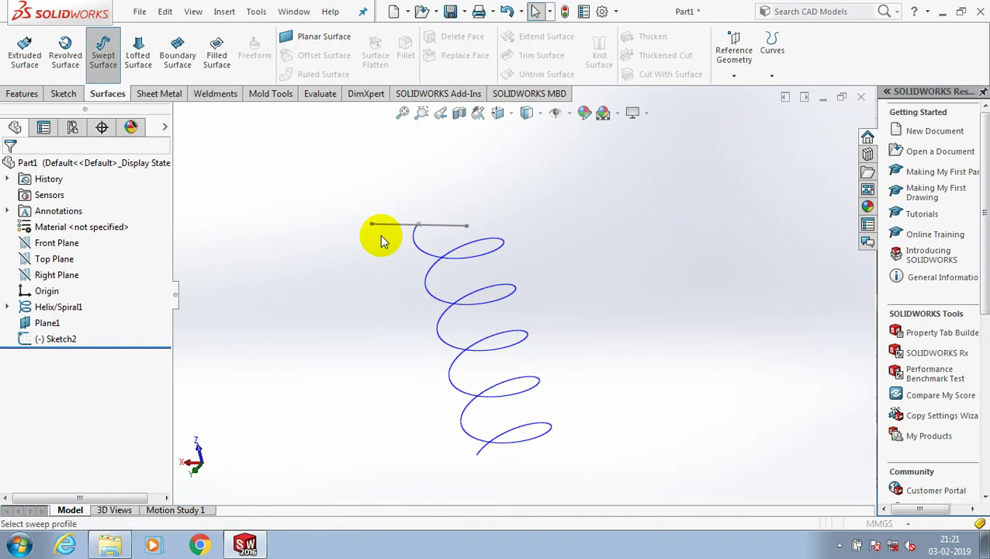
left_click(388, 225)
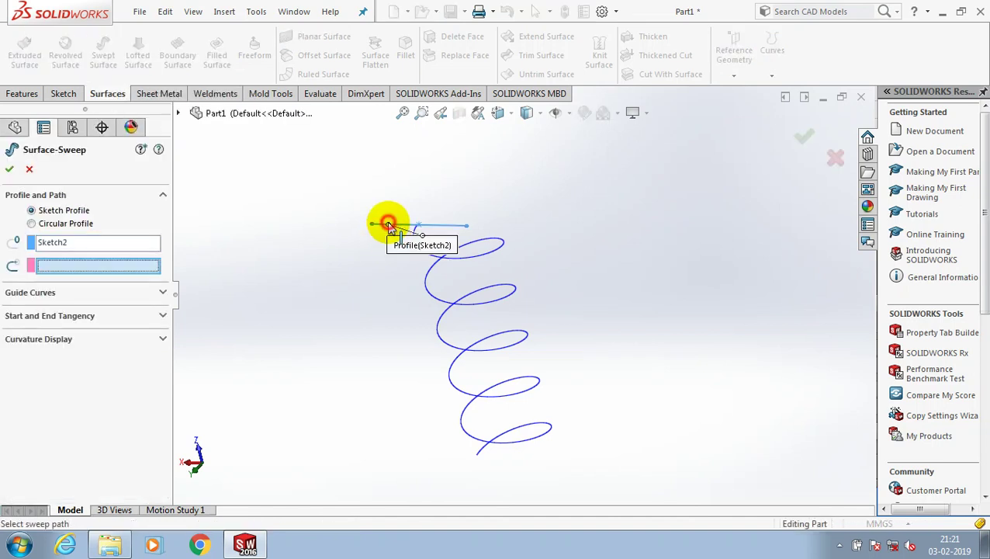
left_click(478, 259)
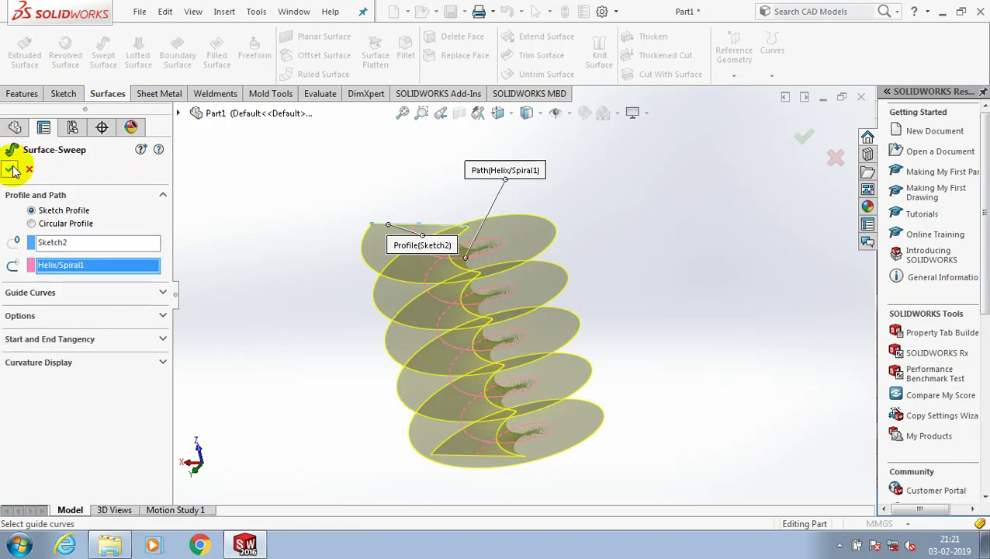
left_click(11, 168)
left_click(326, 221)
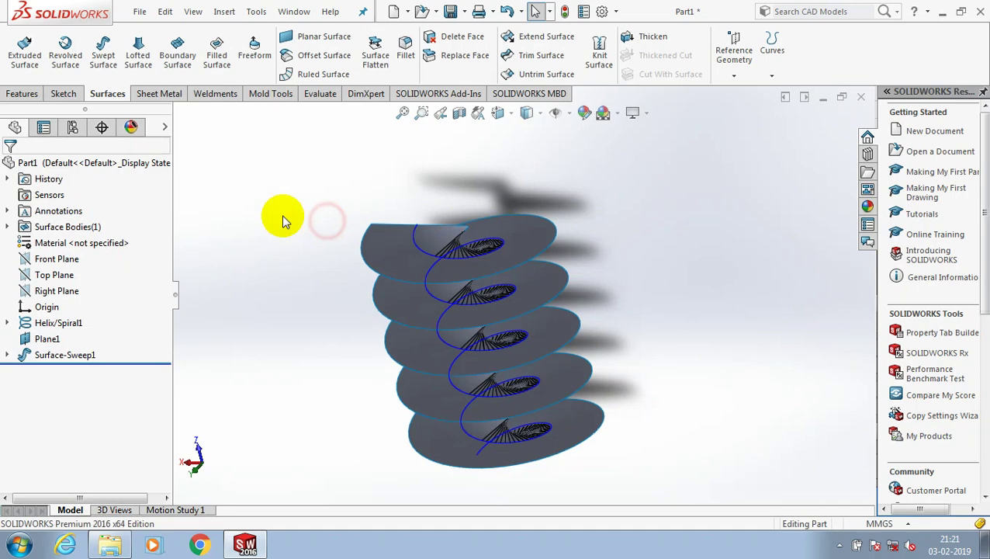
left_click(23, 260)
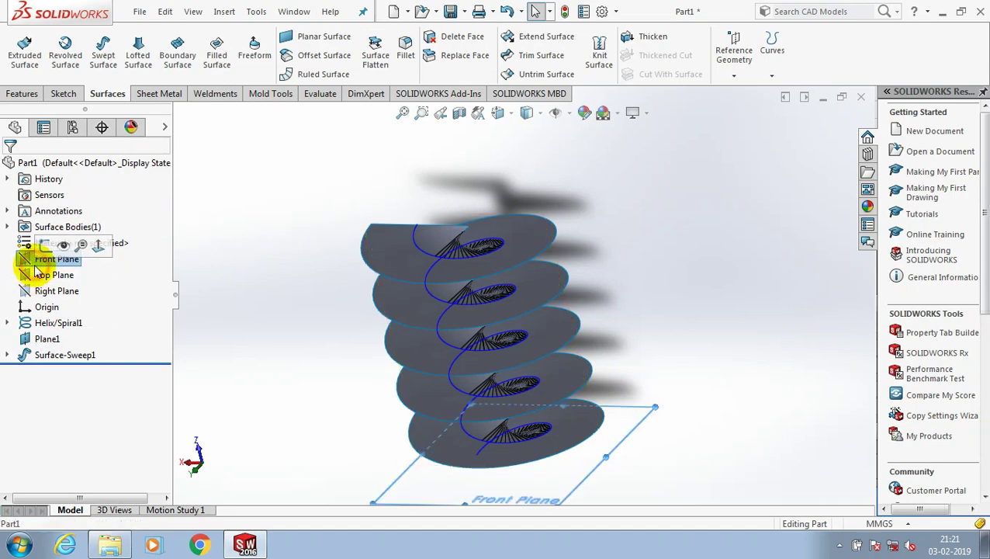
On the Front Plane, draw a centre rectangle from the origin enclosing the helix circle.
right_click(93, 258)
left_click(101, 246)
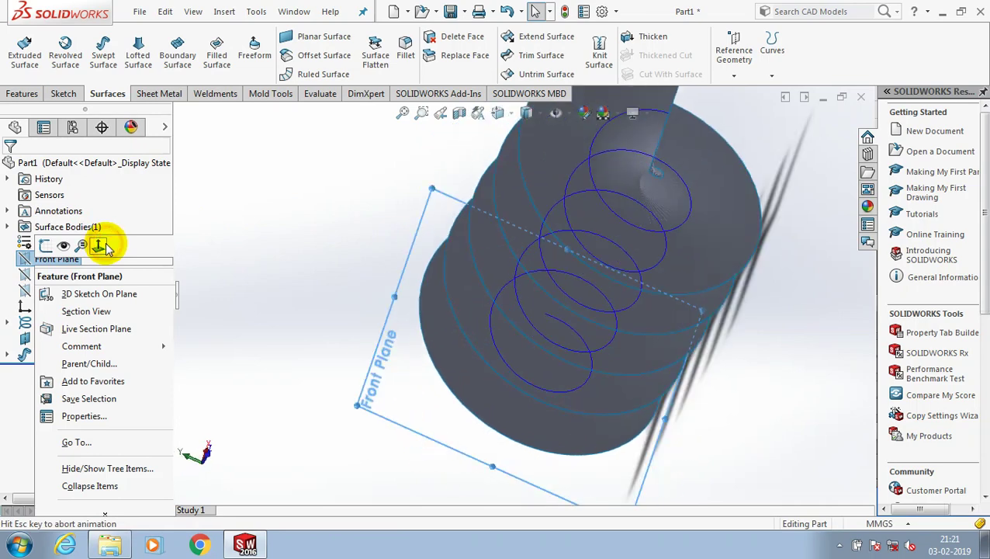
left_click(64, 94)
left_click(108, 54)
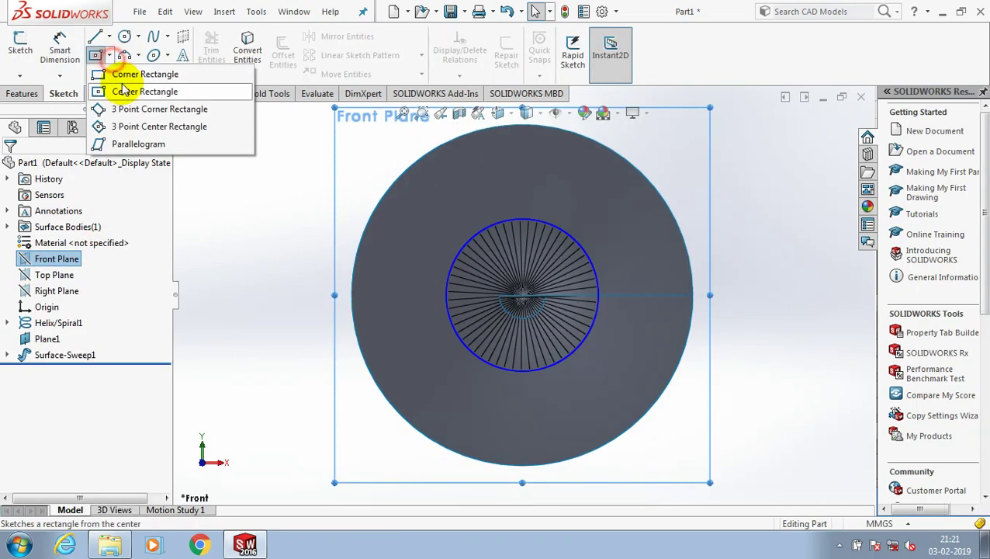
left_click(117, 90)
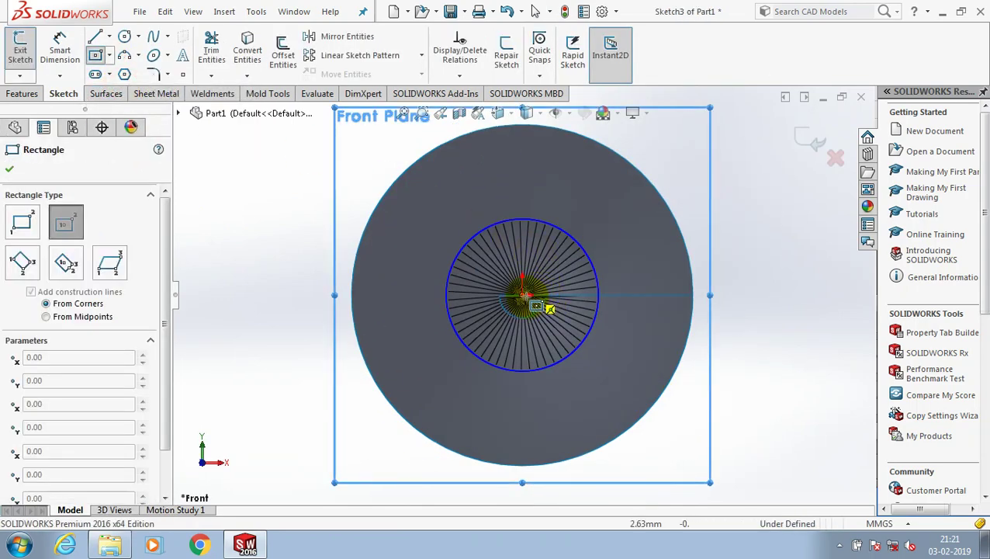
left_click(522, 295)
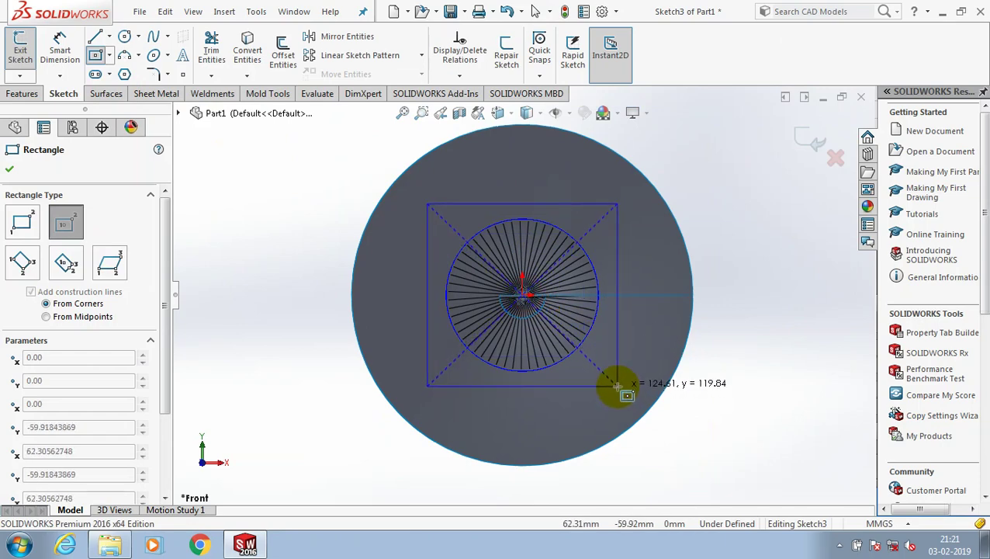
left_click(618, 386)
left_click(9, 169)
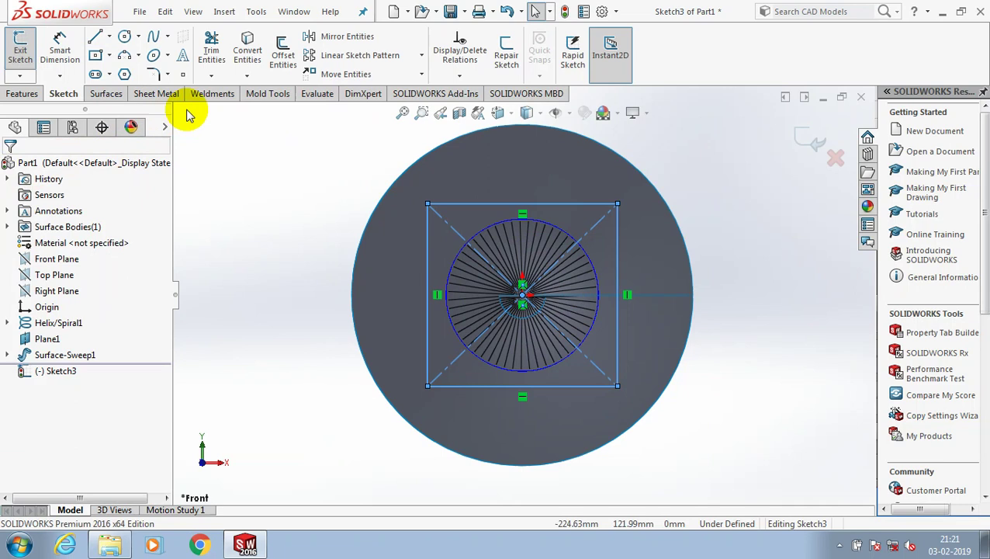
Apply 20 mm sketch fillets to the Sketch3 rectangle's four corners and close the sketch.
key("f")
left_click(450, 204)
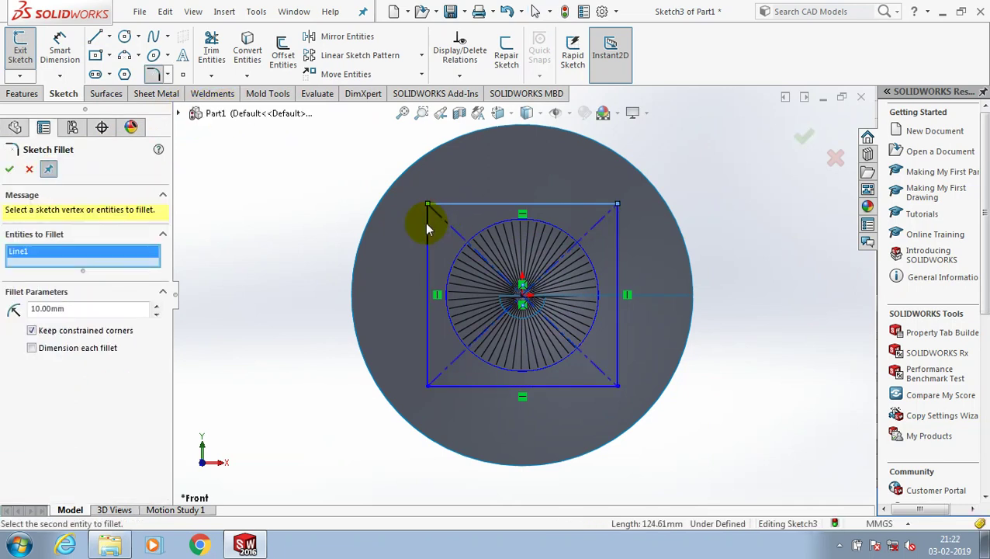
left_click(425, 222)
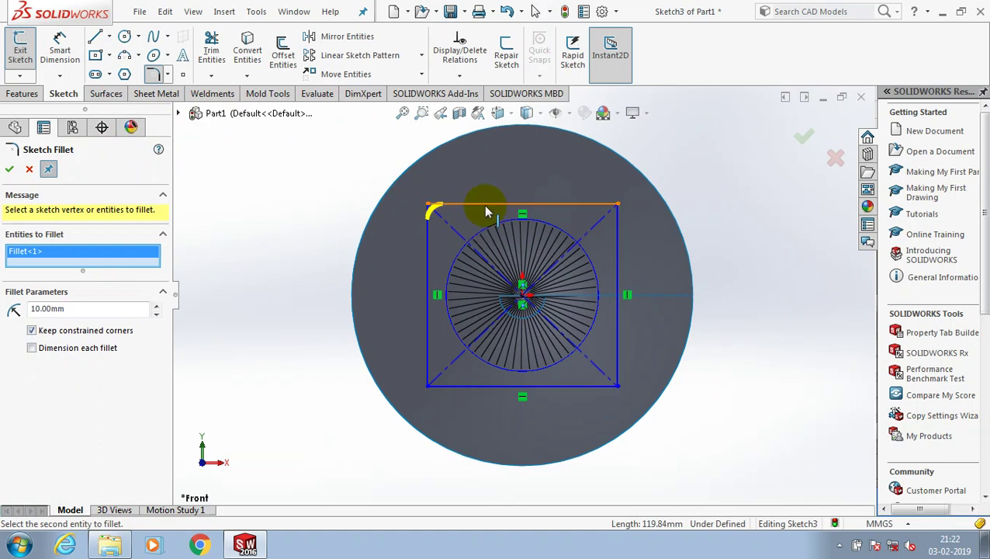
left_click(606, 205)
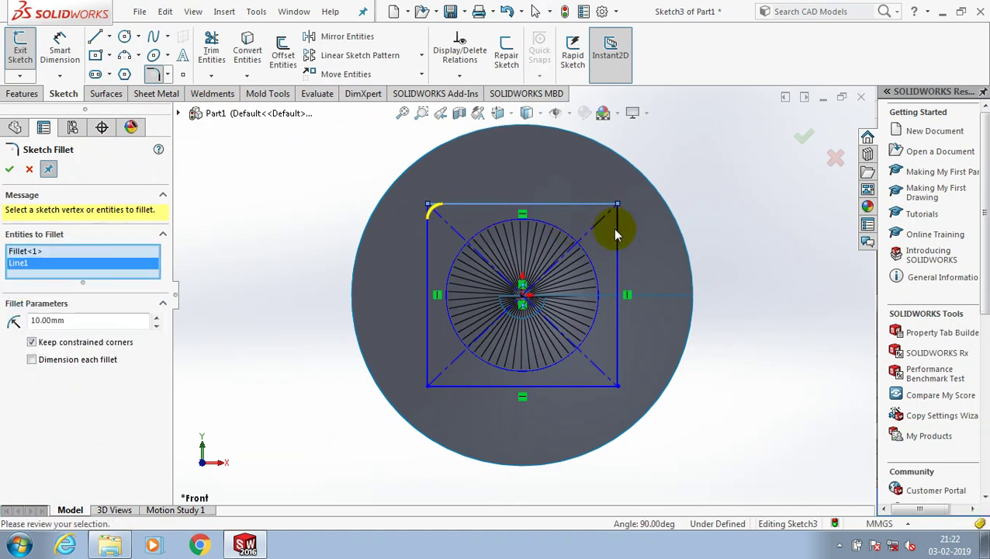
left_click(592, 383)
left_click(615, 365)
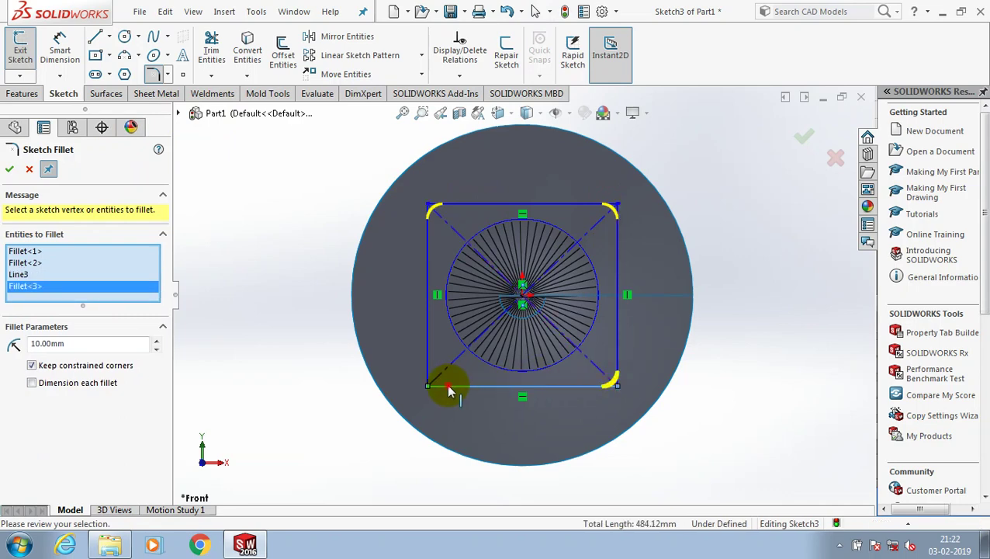
left_click(429, 378)
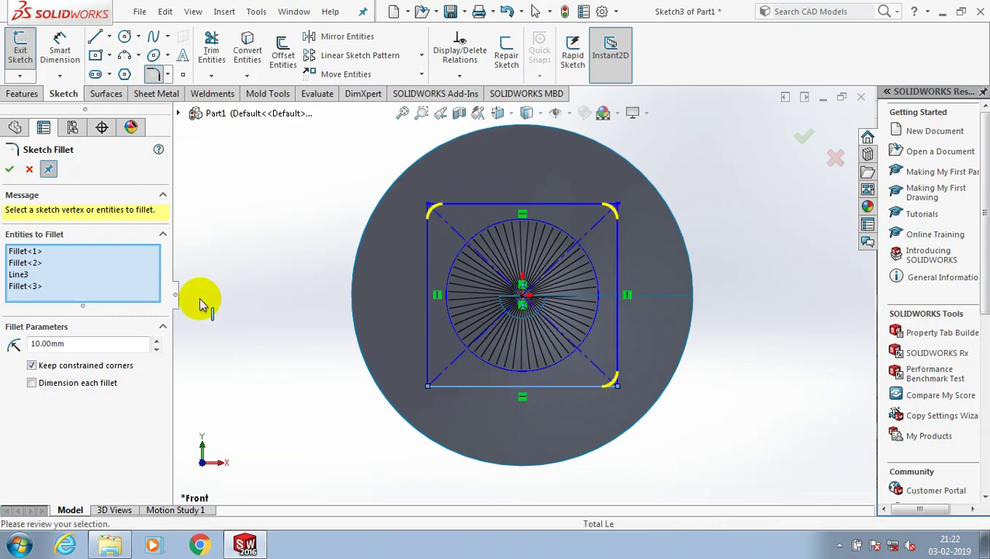
left_click(84, 355)
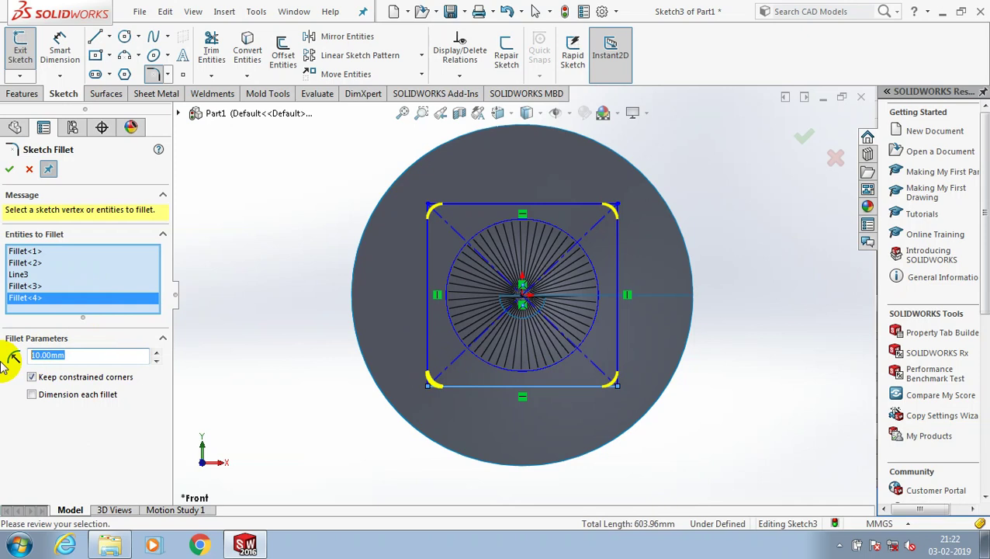
type("20")
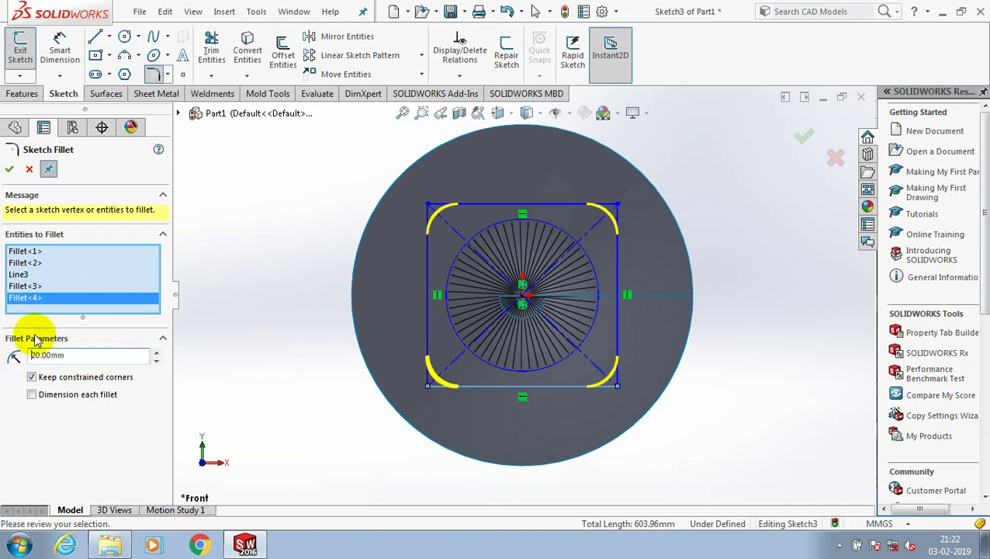
left_click(10, 169)
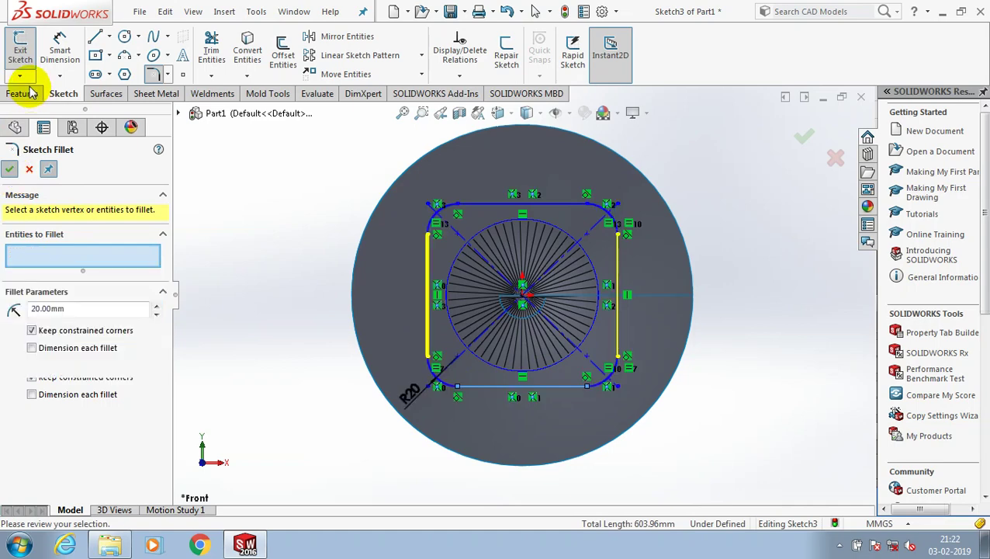
left_click(19, 43)
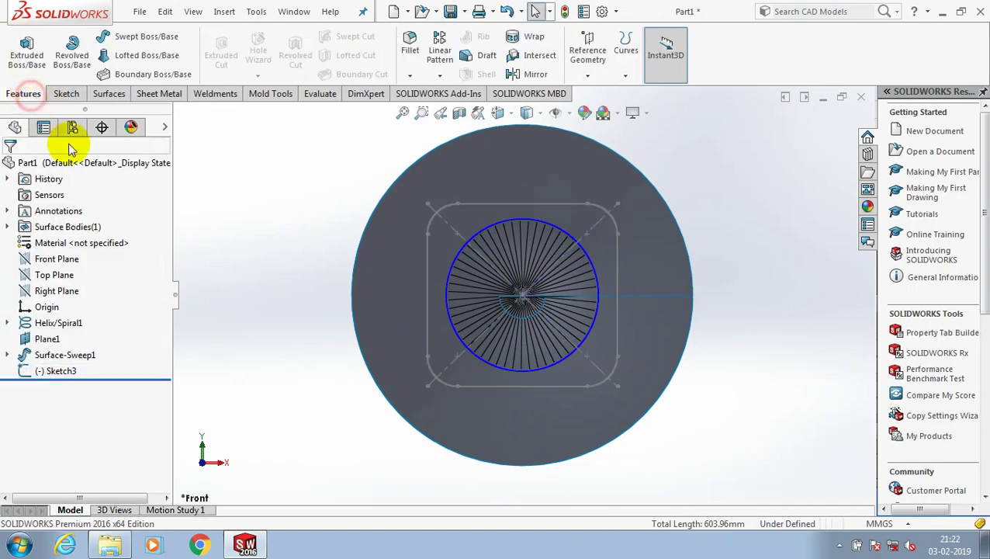
Extrude the rounded-square sketch with the Mid Plane end condition.
mouse_move(232, 360)
middle_mouse_down()
mouse_move(241, 300)
mouse_move(287, 332)
mouse_move(274, 296)
mouse_move(290, 295)
middle_mouse_up()
left_click(27, 55)
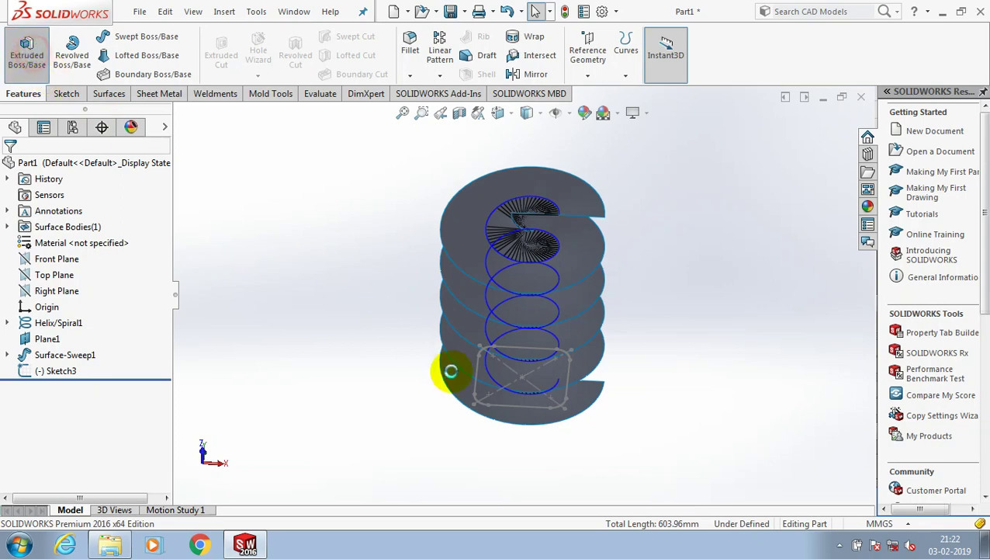
left_click(524, 404)
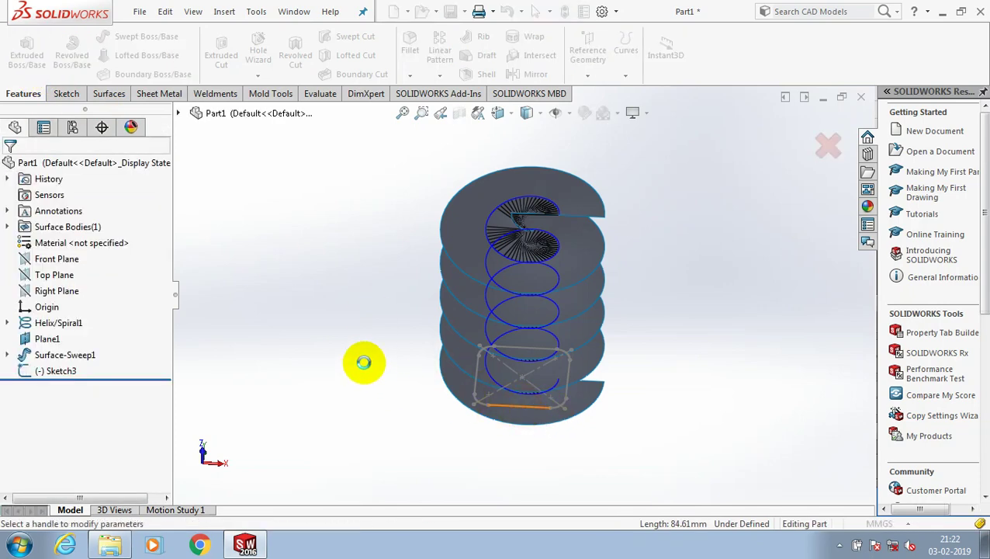
left_click(89, 257)
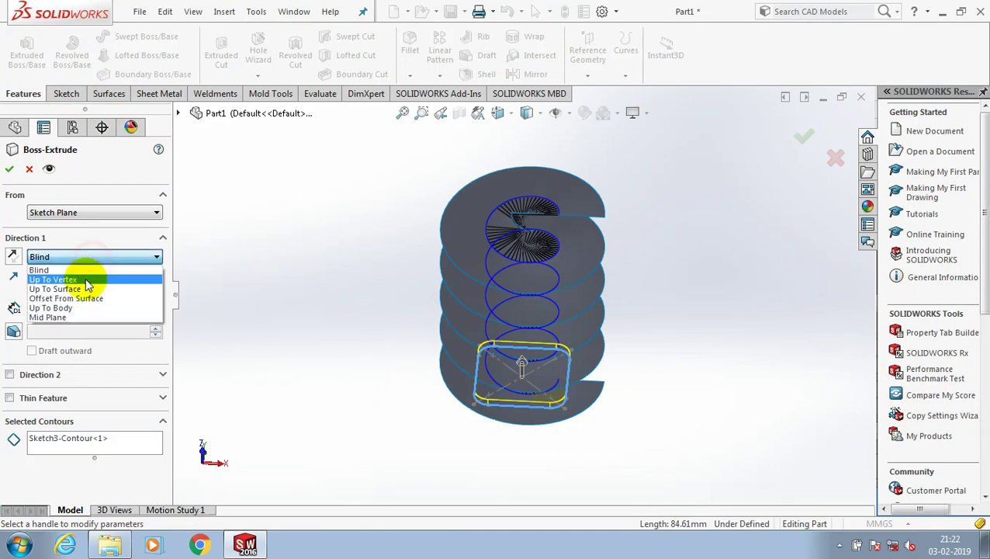
left_click(77, 318)
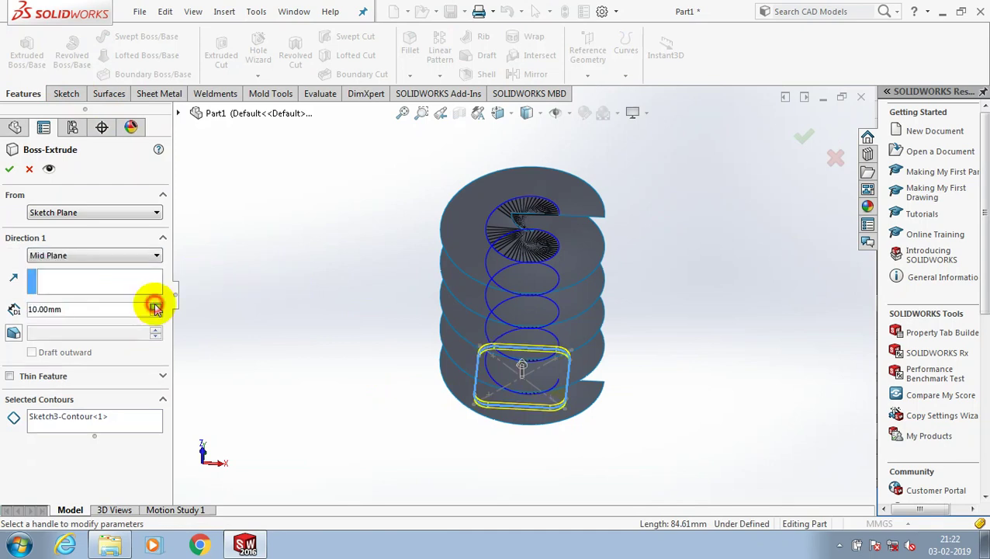
Set the extrusion depth for a 640 mm total and confirm Boss-Extrude1.
left_click_drag(155, 304, 155, 305)
left_click(155, 305)
left_click(114, 313)
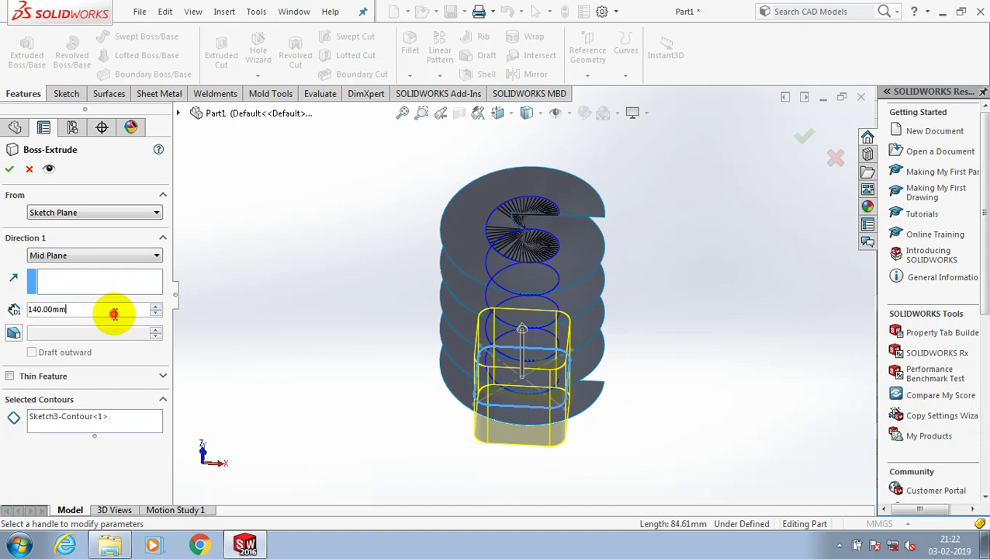
type("250")
key("Return")
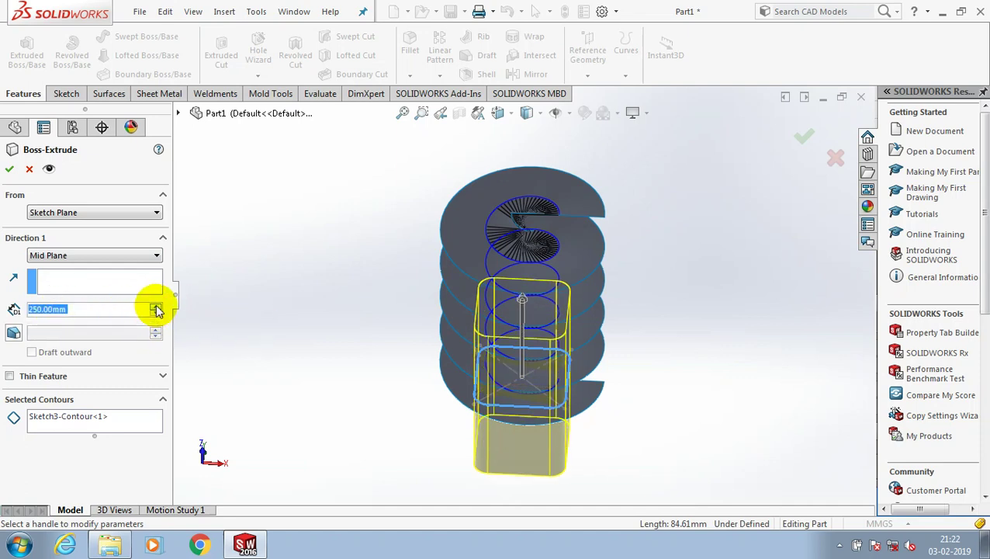
scroll(156, 308, "up", 20)
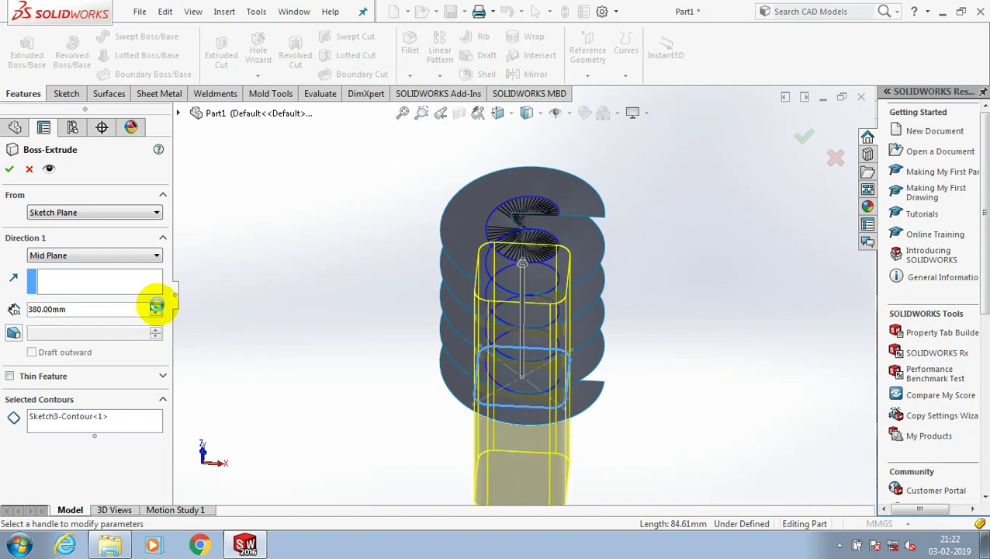
scroll(156, 309, "up", 12)
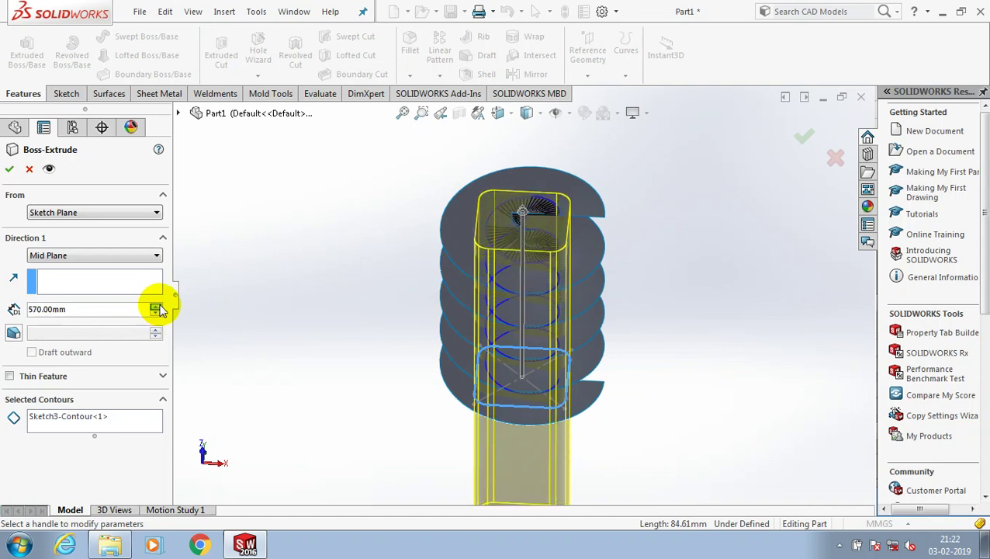
left_click(9, 169)
Apply an orange-brown colour appearance to Boss-Extrude1, the square shaft.
left_click(332, 287)
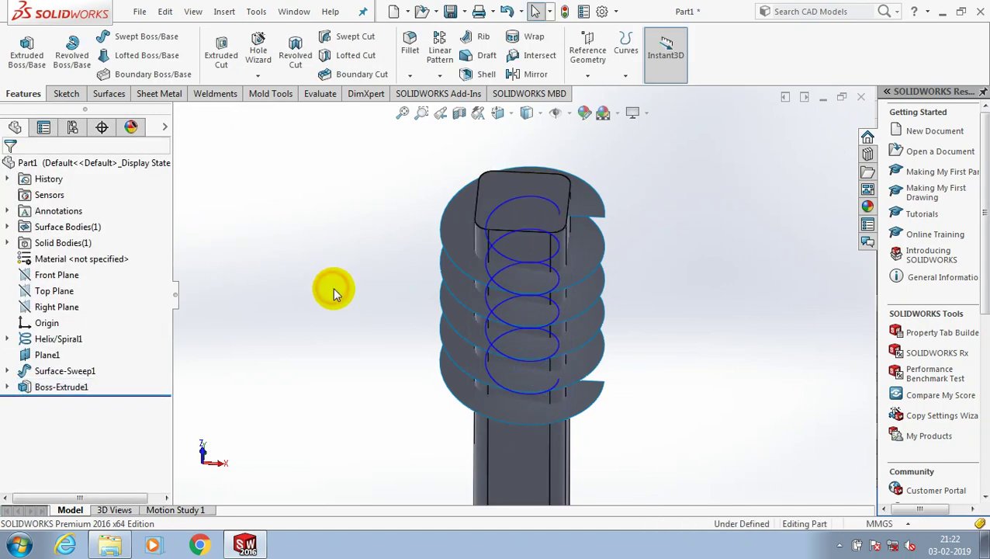
middle_click_drag(333, 287, 332, 258)
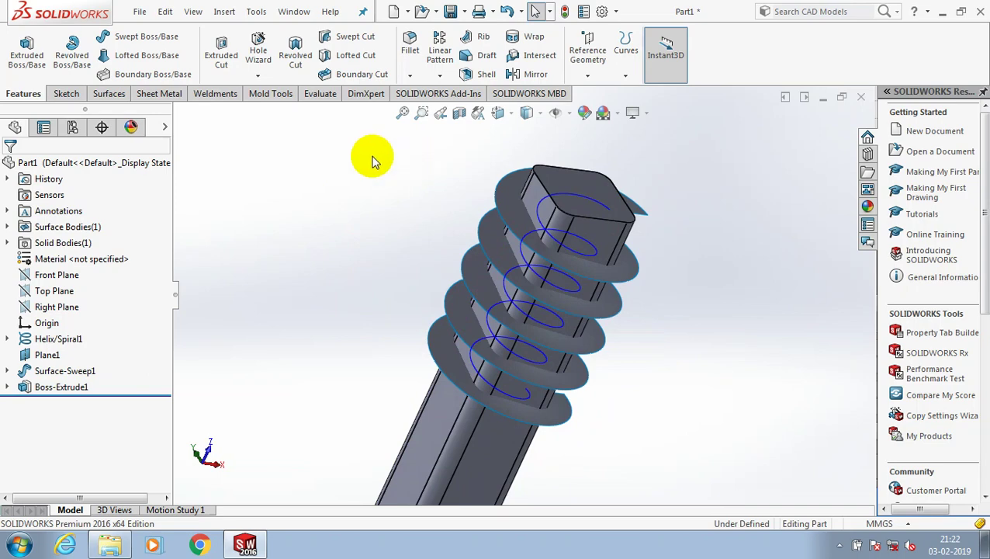
middle_click_drag(371, 159, 284, 220, "shift")
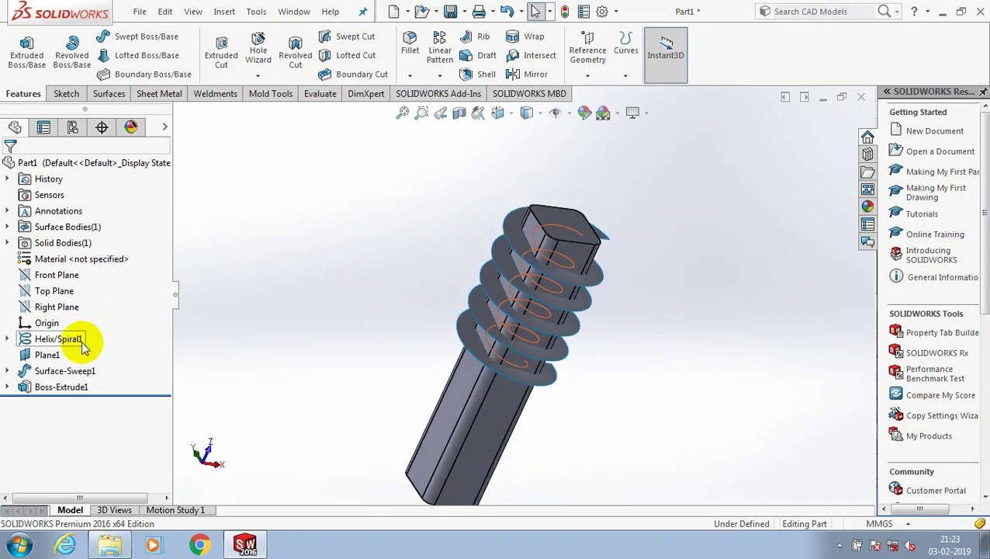
right_click(64, 388)
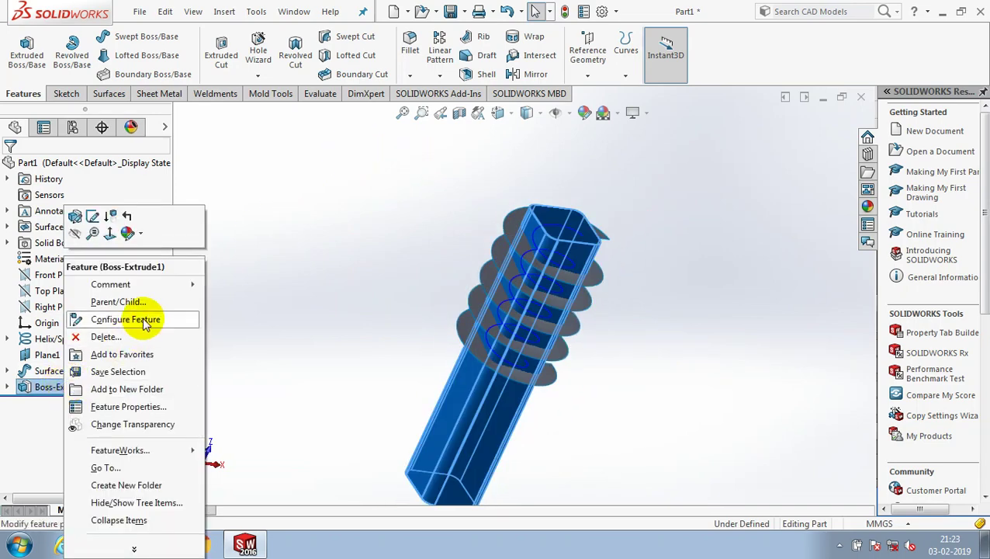
left_click(140, 236)
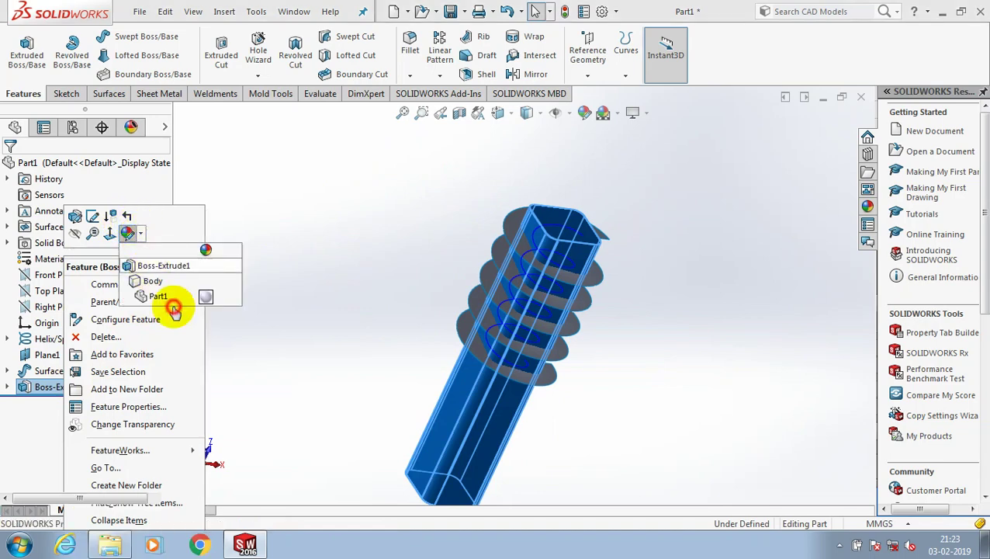
left_click(169, 301)
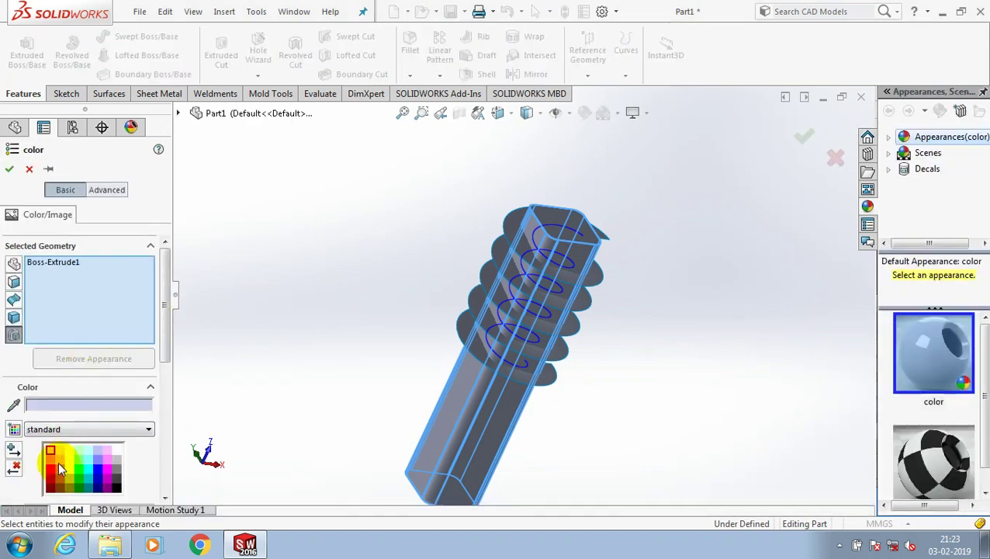
left_click(60, 468)
key("Return")
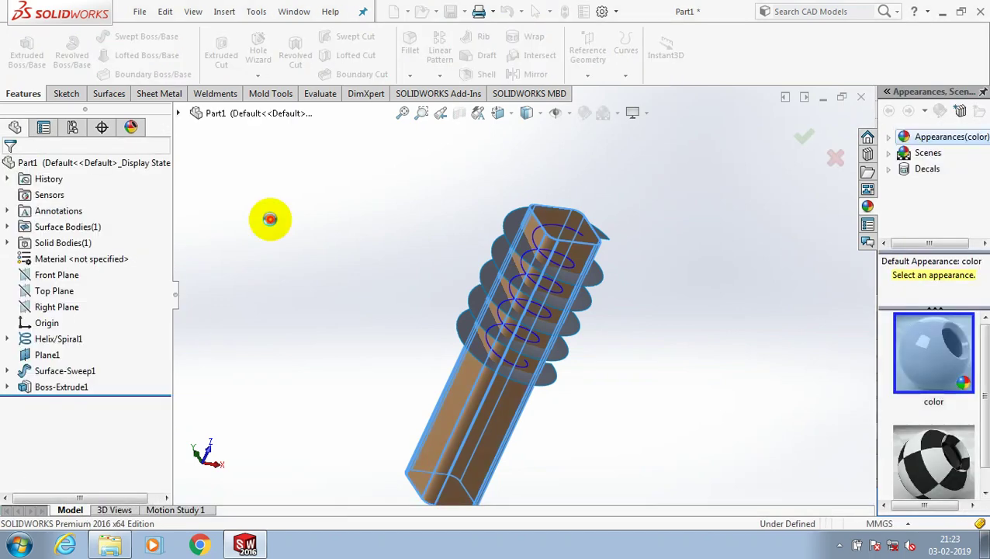
left_click(273, 223)
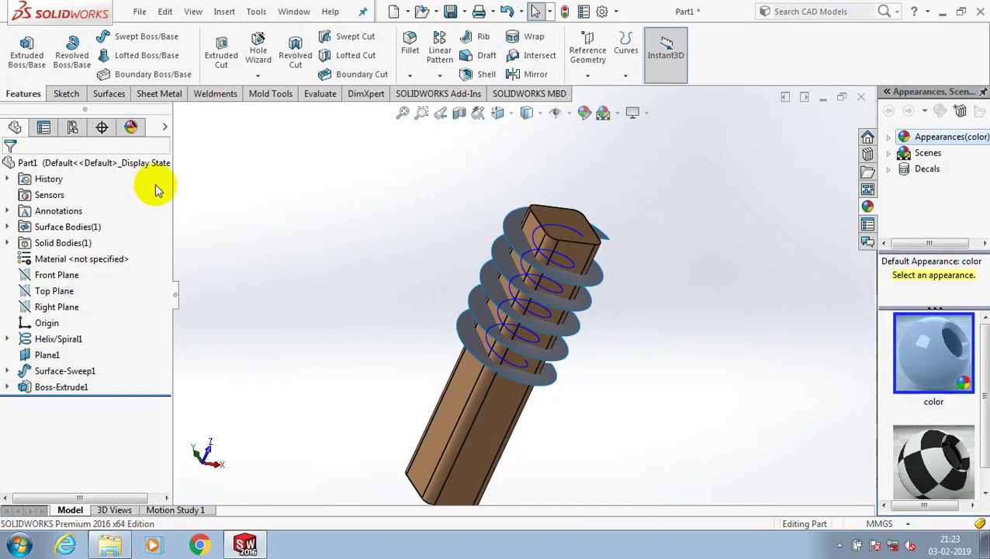
Start 3DSketch1 and launch the Intersection Curve tool from Convert Entities.
left_click(66, 93)
left_click(20, 76)
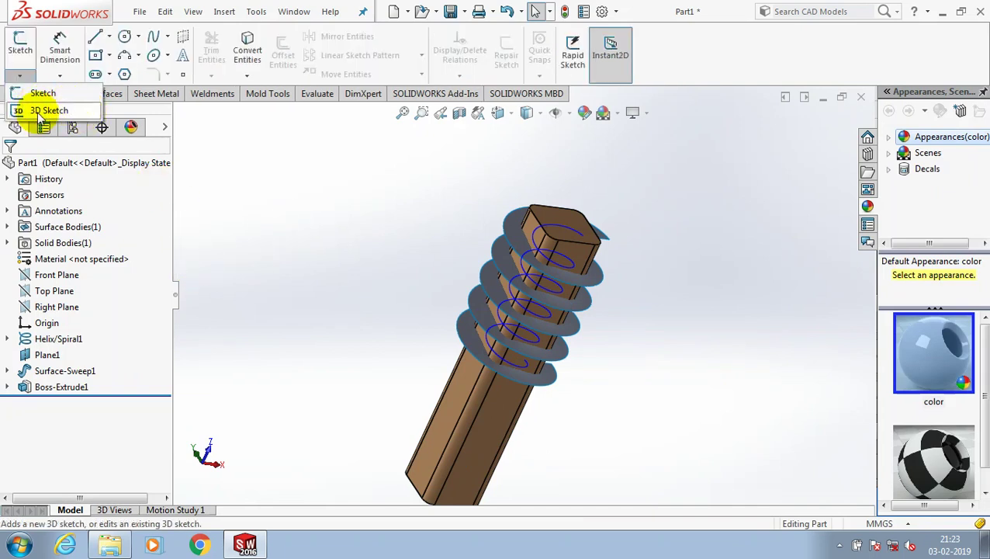
left_click(47, 111)
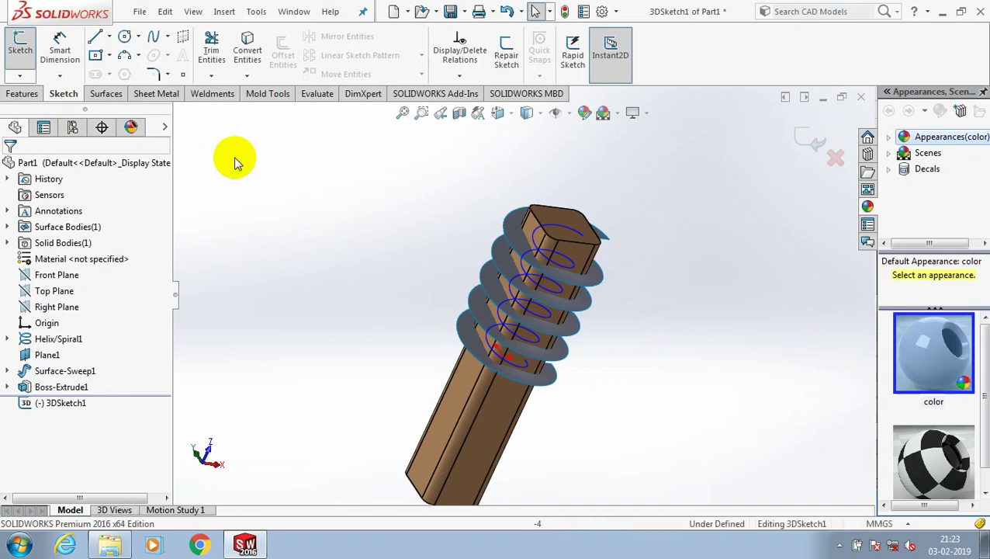
left_click(238, 77)
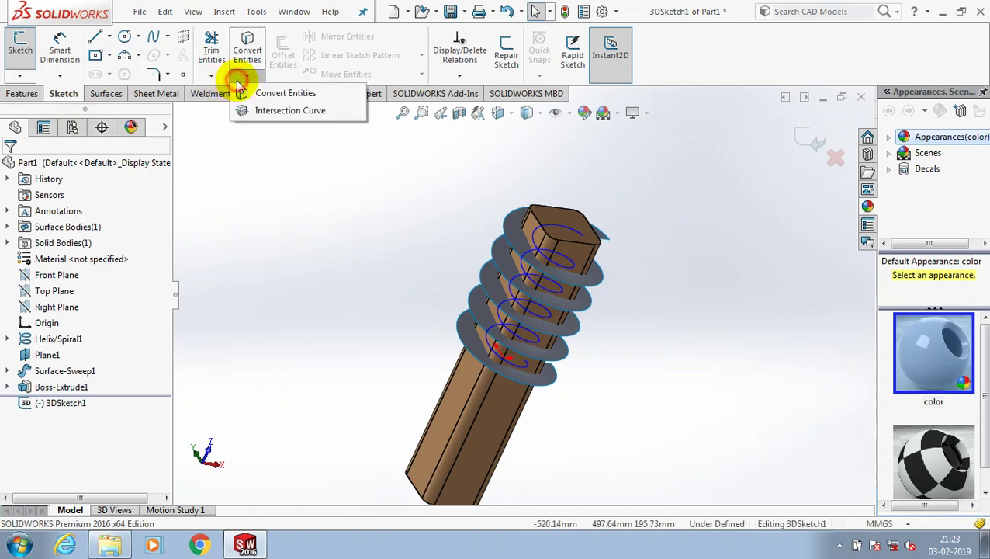
left_click(289, 110)
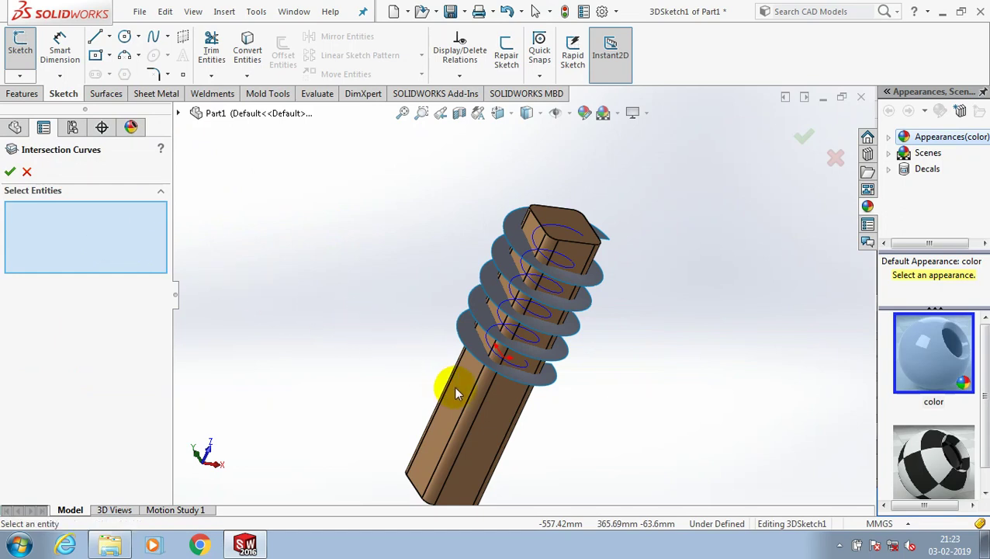
Intersect the spiral surface with each side face of the square post to generate curves.
left_click(479, 351)
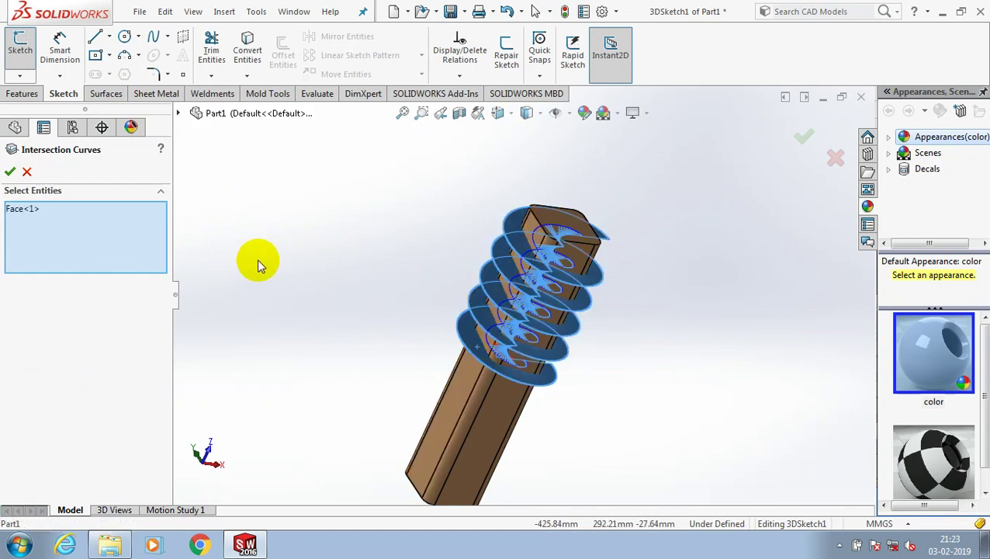
left_click(453, 402)
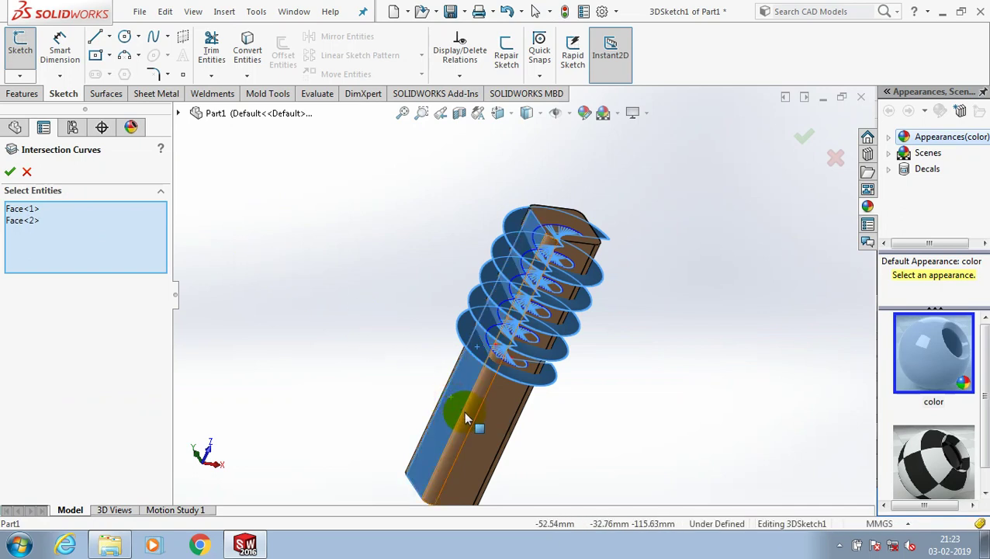
left_click(465, 419)
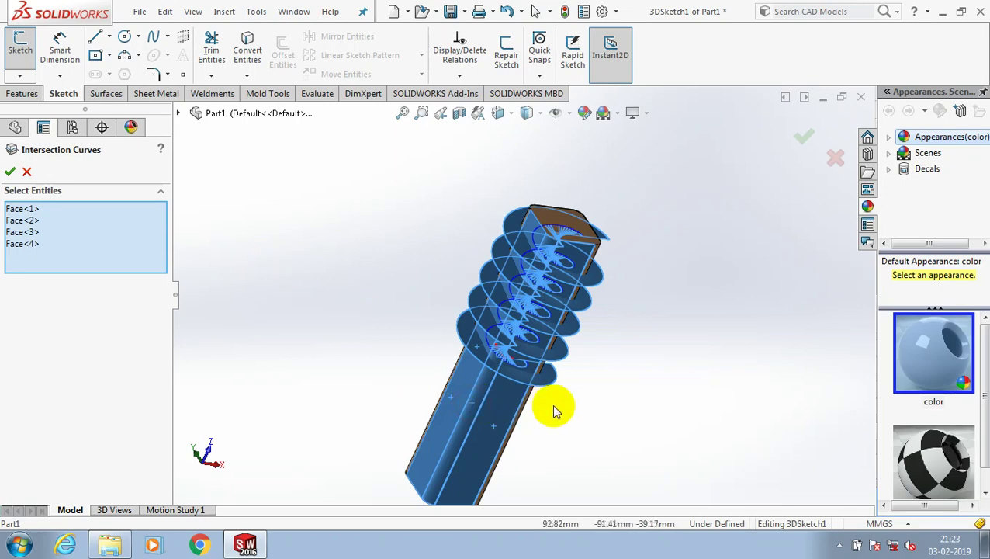
middle_click_drag(553, 405, 524, 449)
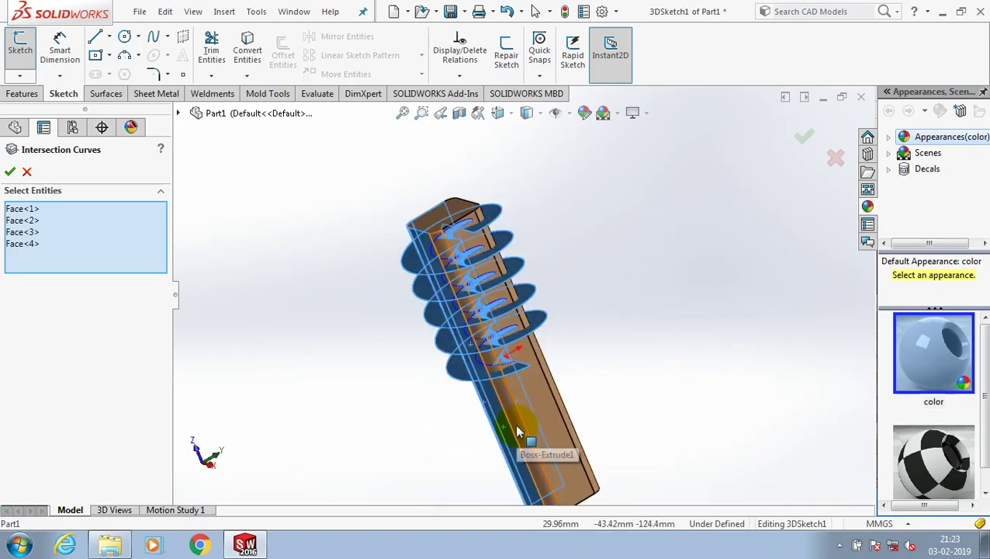
left_click(531, 423)
left_click(608, 391)
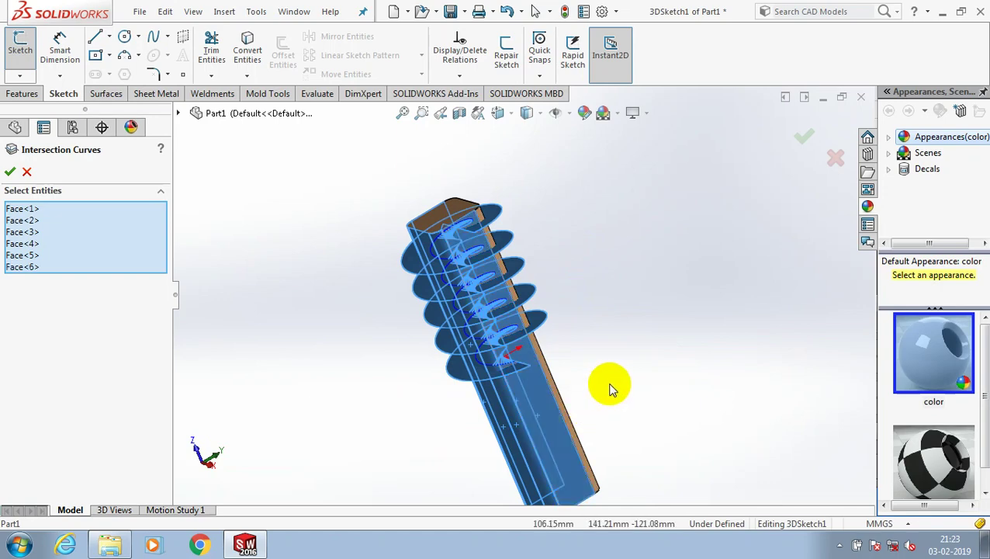
middle_click_drag(607, 391, 524, 405)
left_click(530, 386)
middle_click_drag(481, 467, 464, 475)
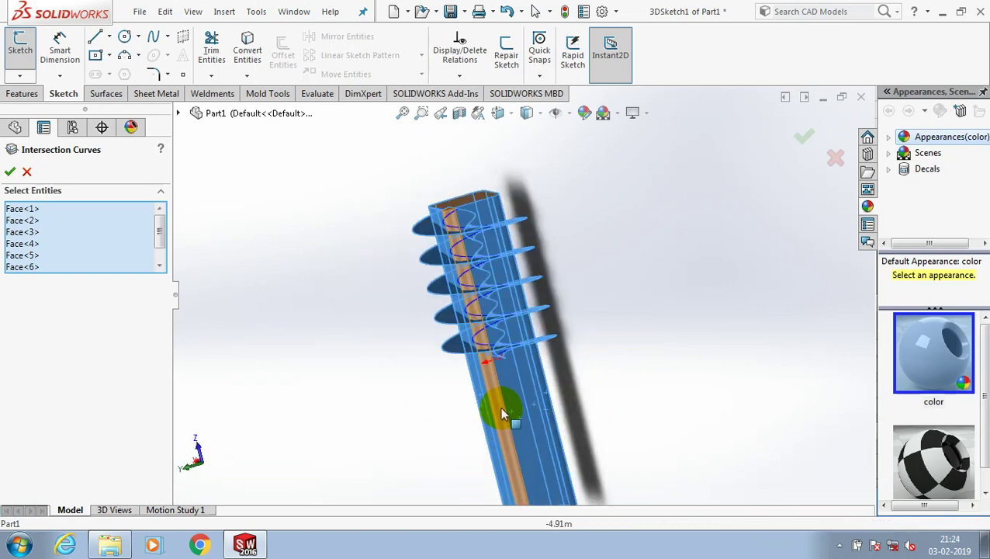
left_click(383, 268)
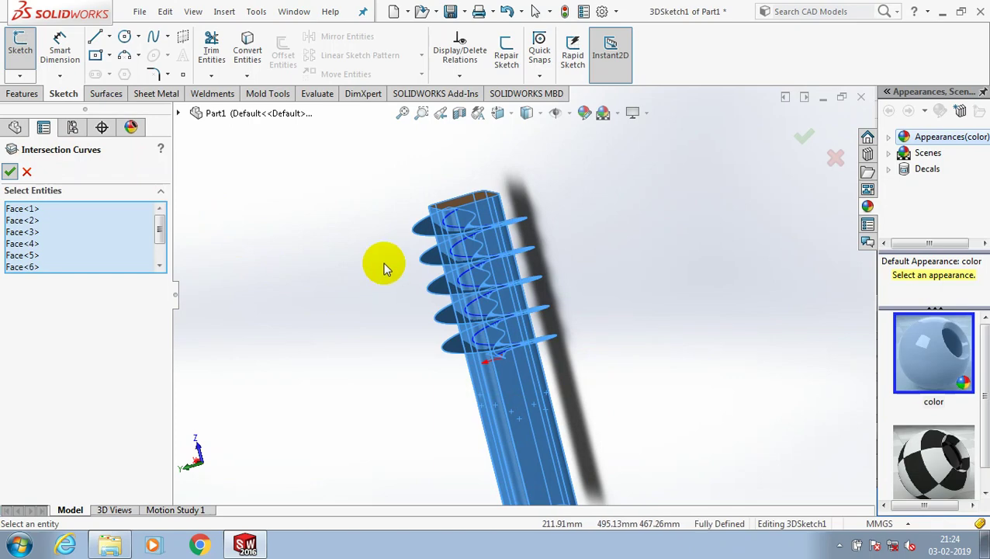
key("Return")
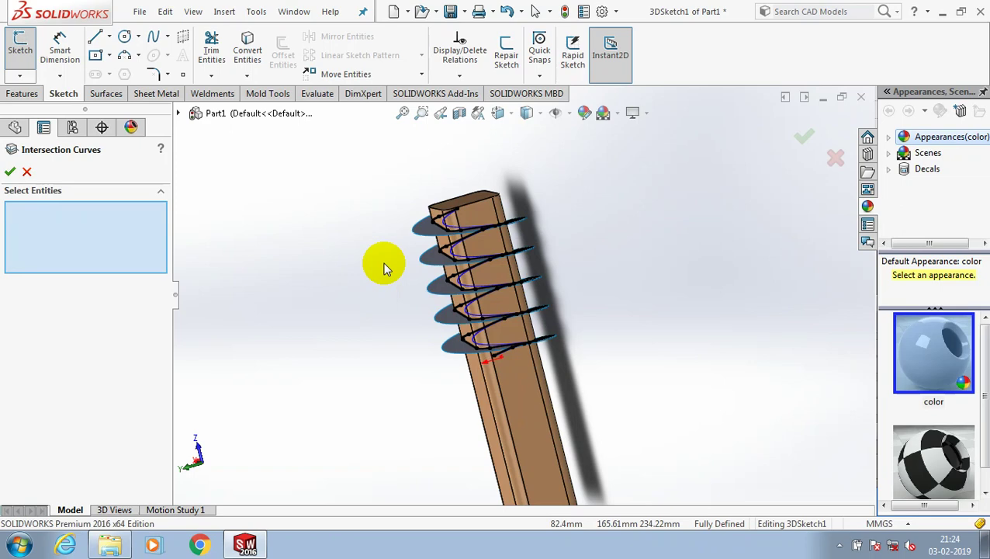
Close Intersection Curves and exit 3DSketch1 with its new curves.
middle_click_drag(385, 267, 409, 237)
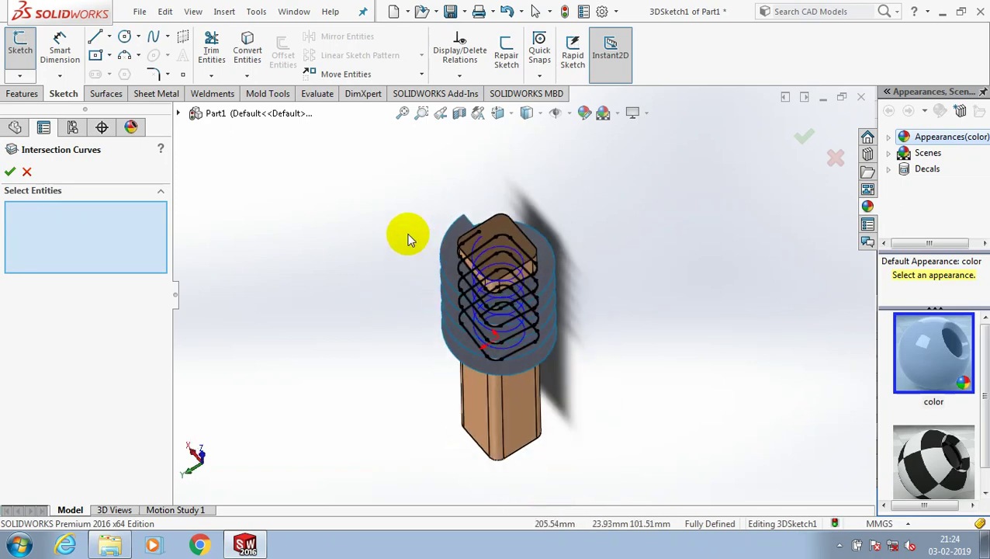
left_click(9, 170)
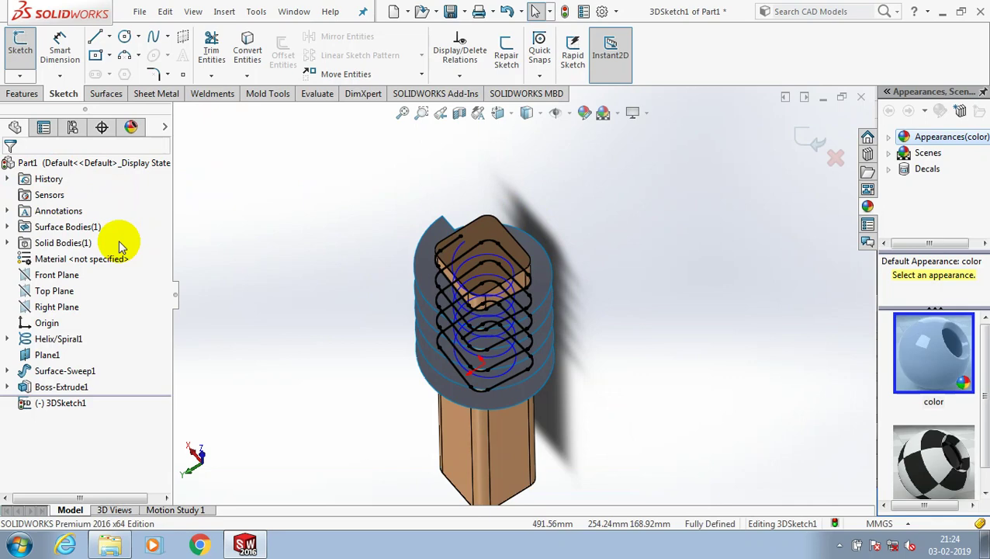
left_click(819, 139)
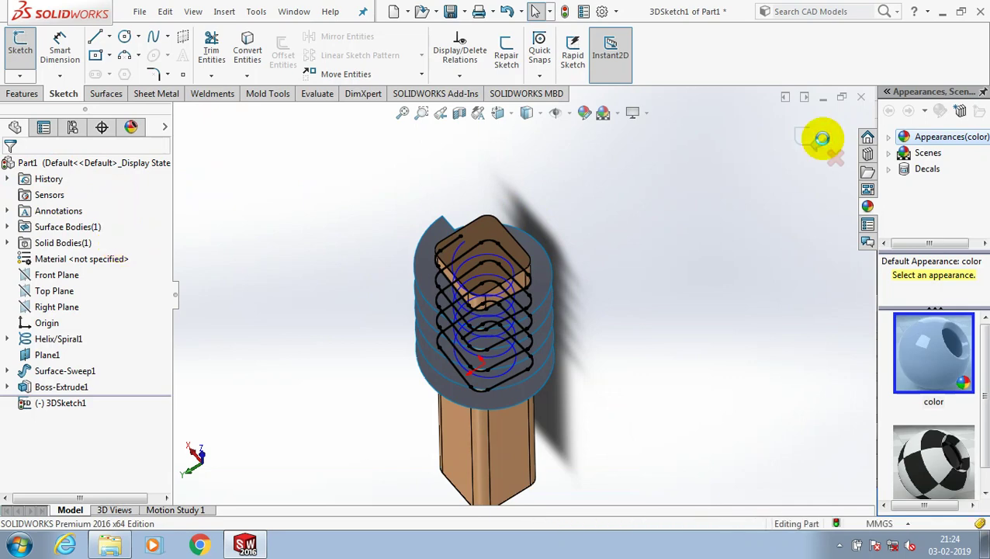
left_click(149, 400)
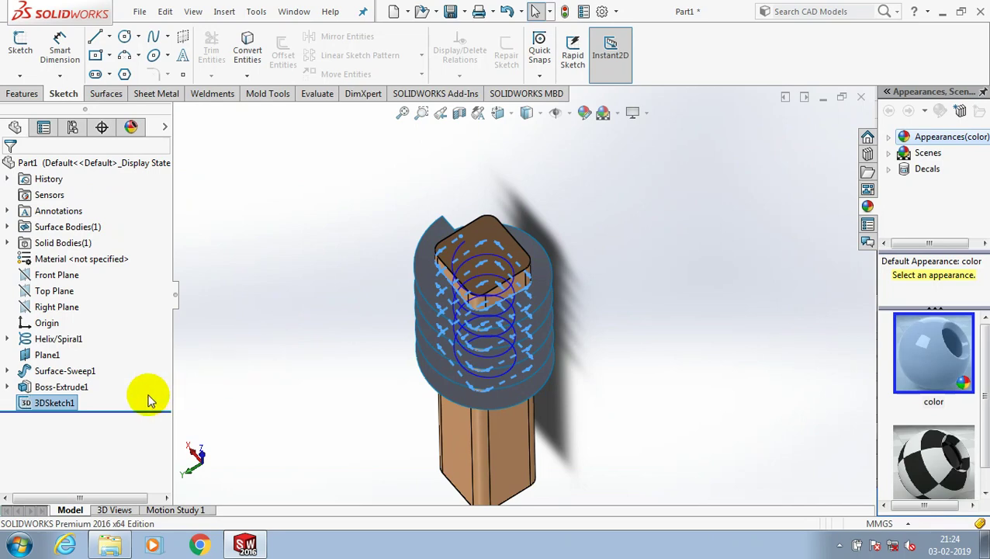
left_click(283, 350)
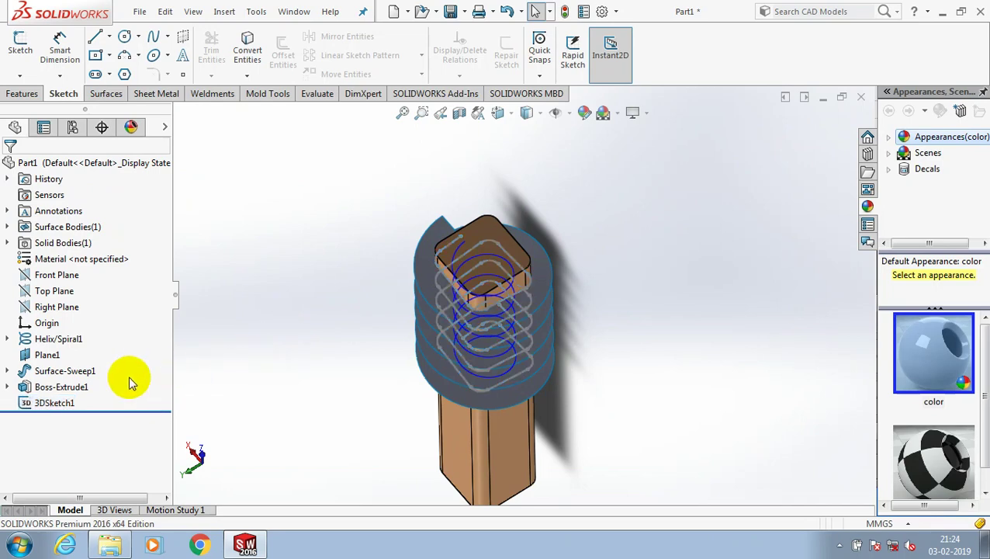
Hide Boss-Extrude1, Surface-Sweep1 and Helix/Spiral1 so only the coil curves remain.
right_click(64, 386)
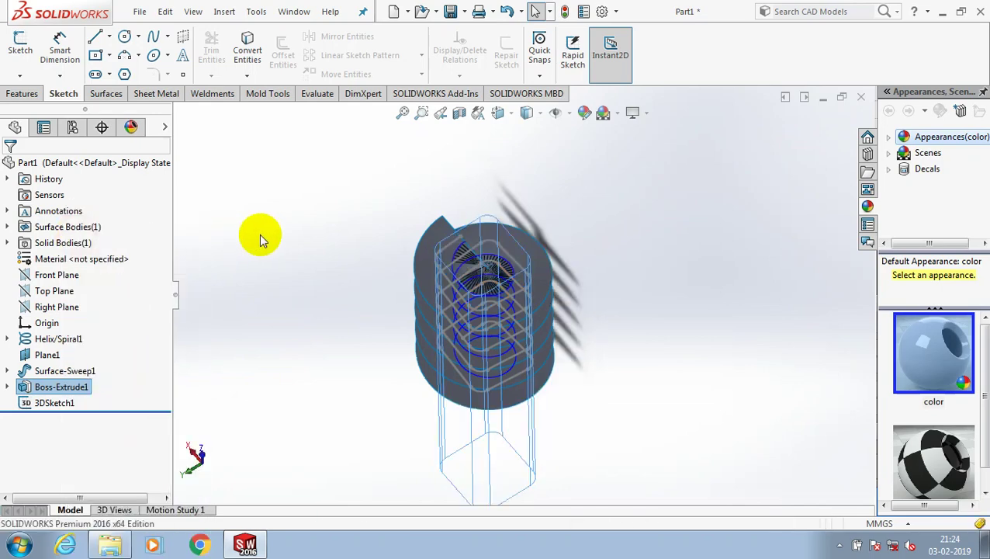
left_click(76, 370)
right_click(78, 370)
left_click(80, 249)
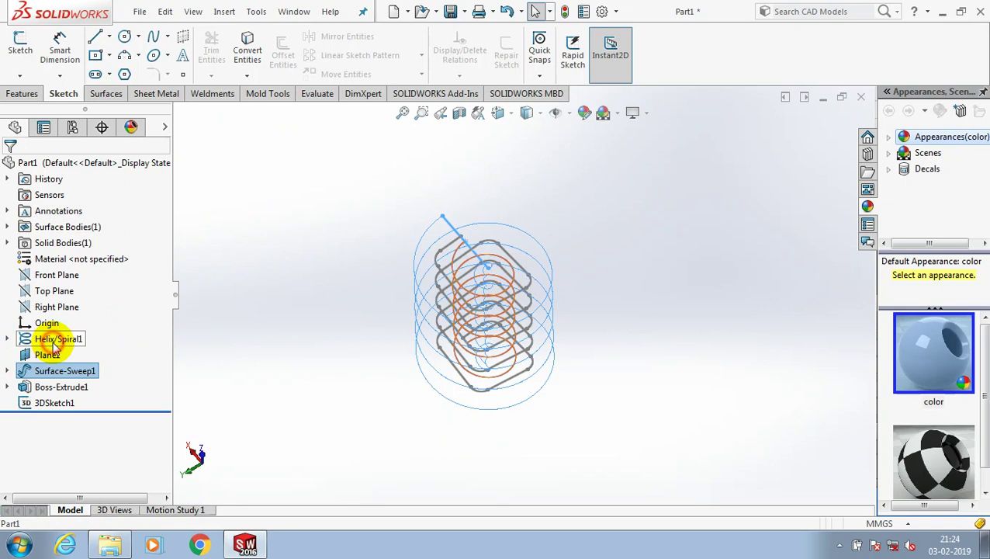
right_click(53, 343)
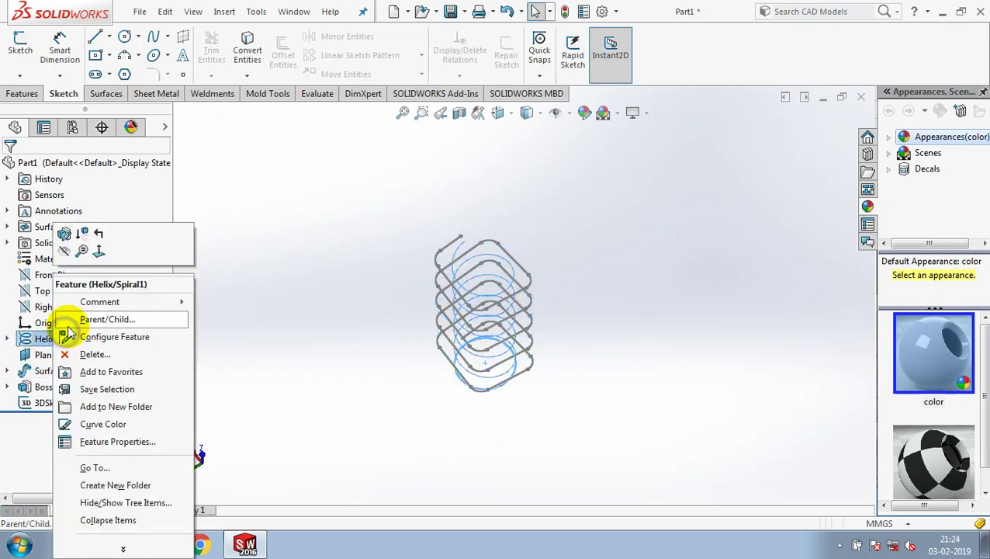
left_click(310, 275)
scroll(433, 274, "down", 3)
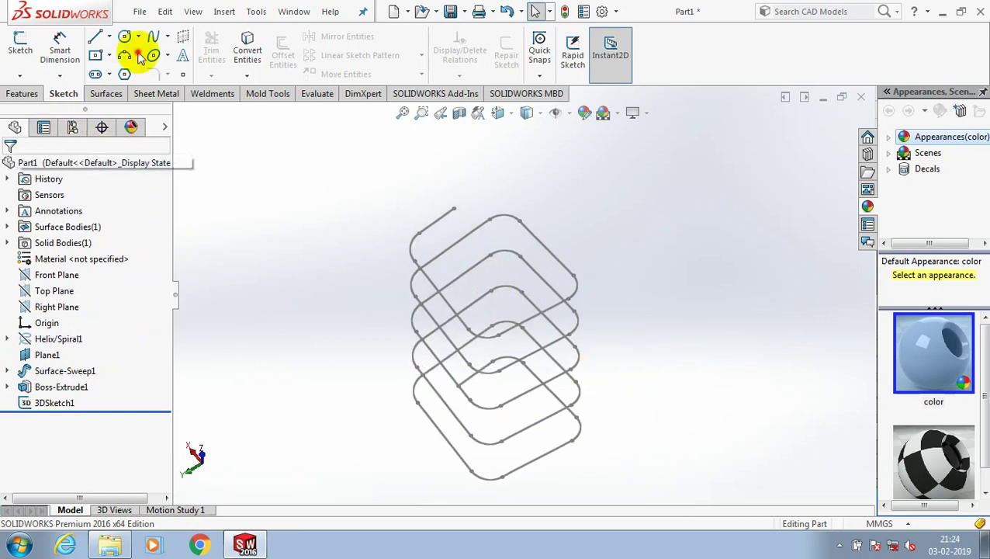
Create Sweep1 with a 10 mm circular profile along the 3DSketch1 path.
left_click(22, 93)
left_click(144, 36)
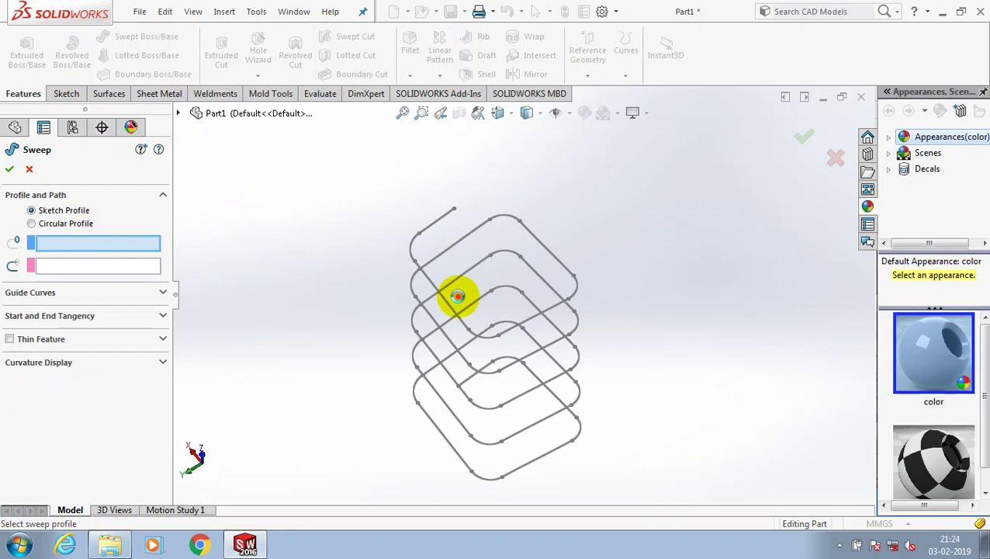
left_click(458, 296)
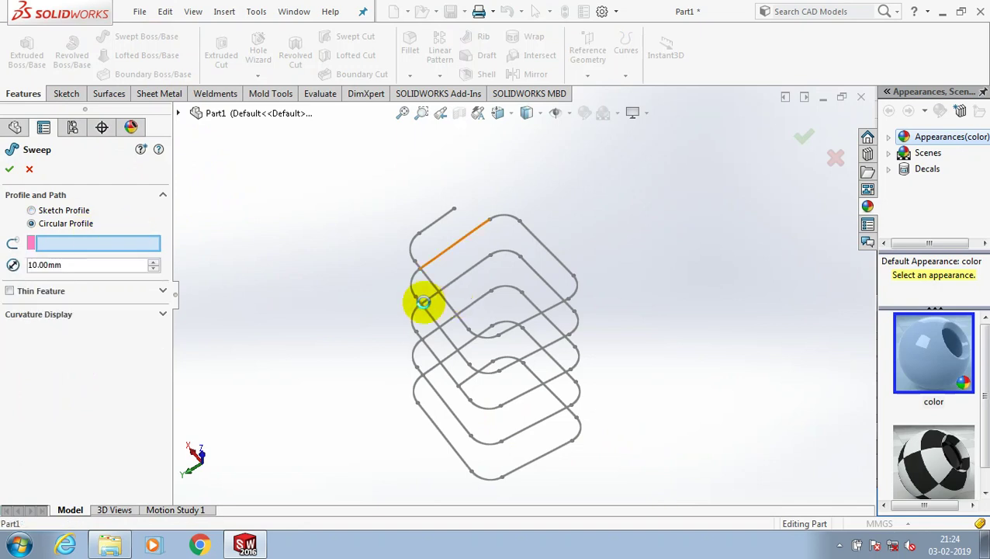
right_click(315, 293)
left_click(78, 268)
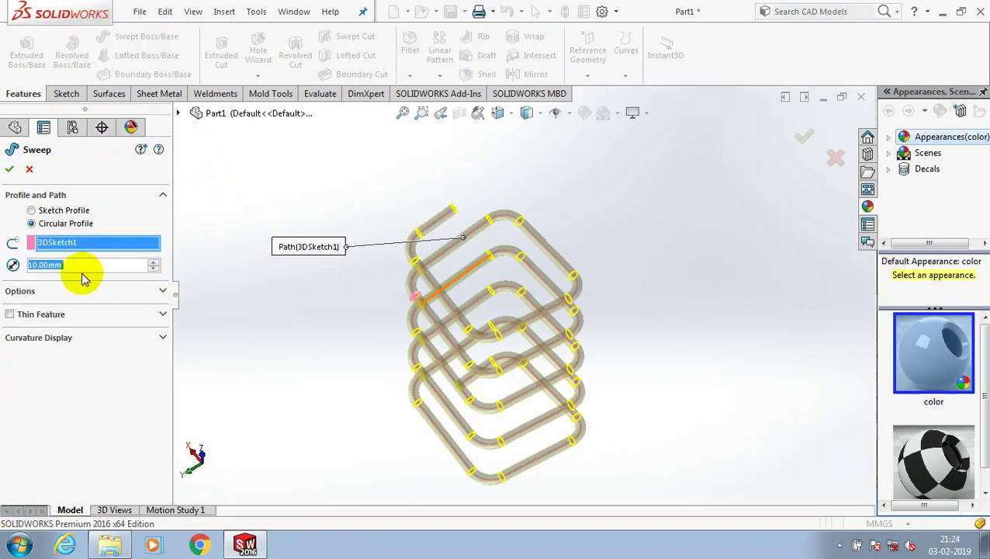
left_click(9, 169)
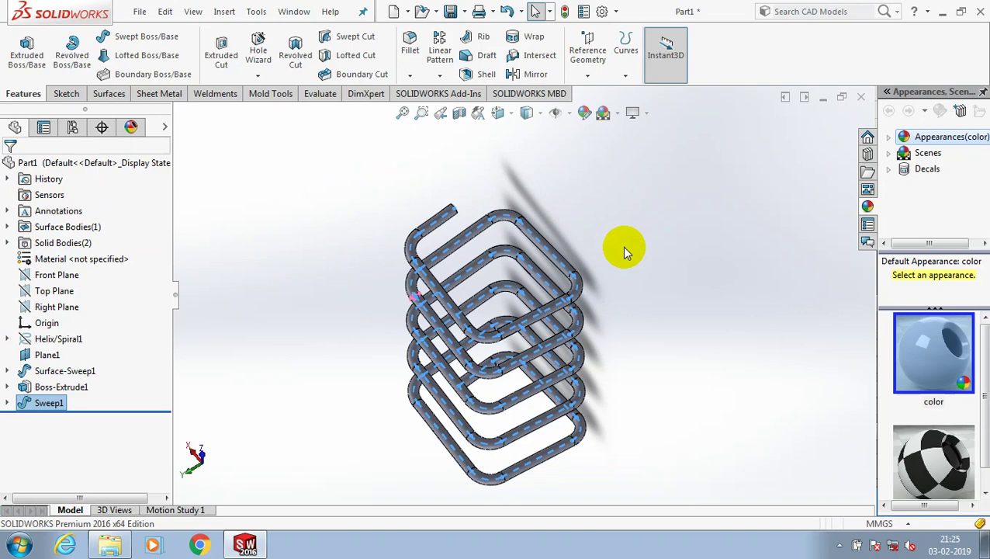
left_click(647, 254)
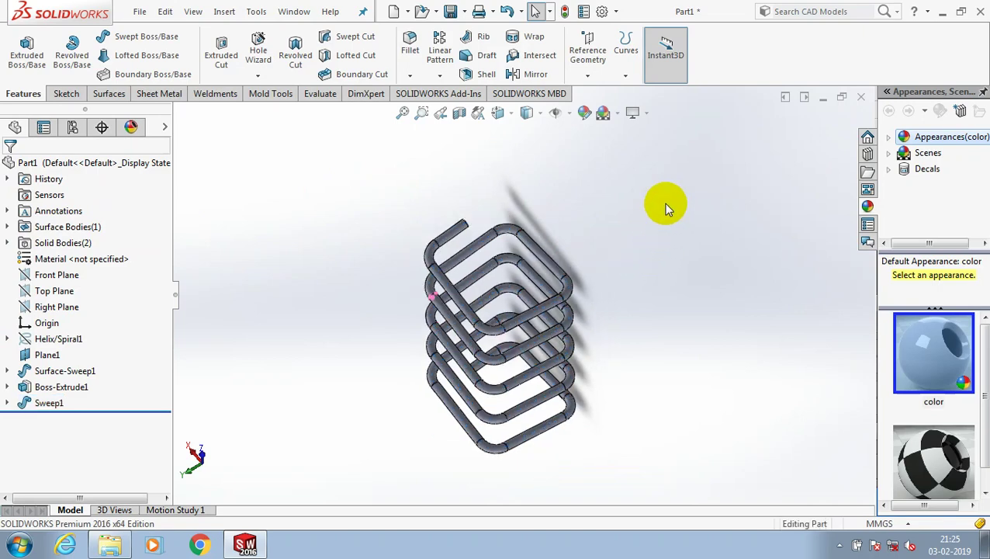
Give the whole Sweep1 coil feature a red colour appearance.
left_click_drag(665, 204, 492, 501)
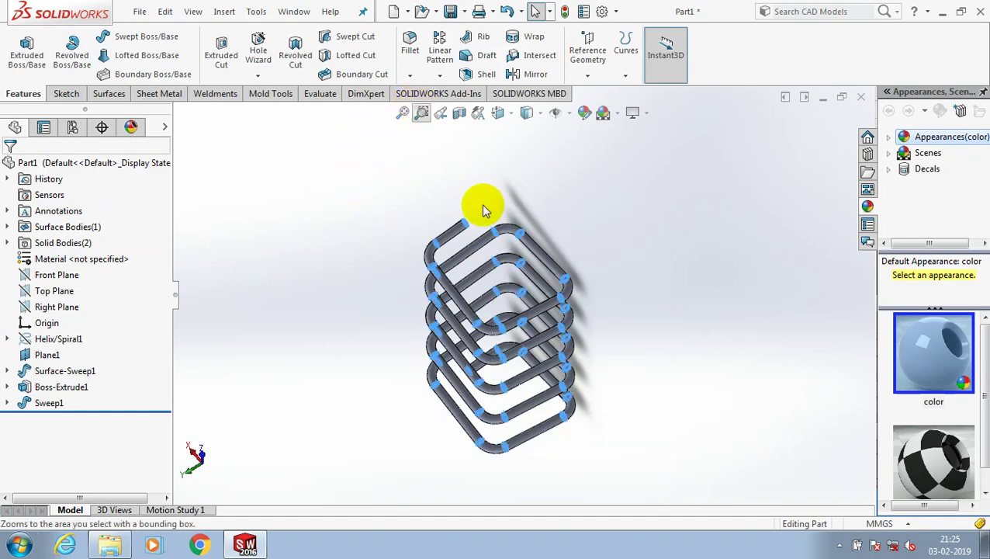
right_click(630, 128)
left_click(625, 120)
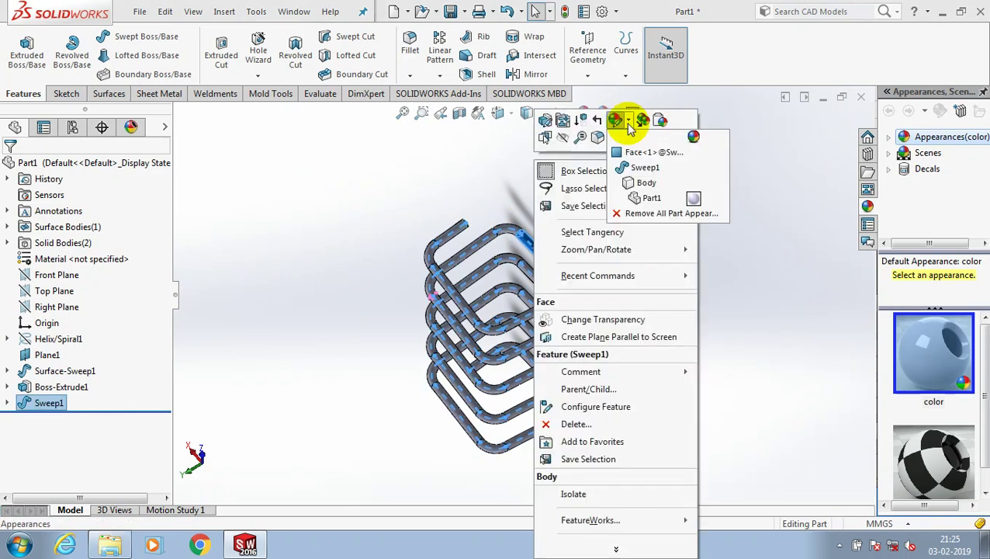
left_click(641, 171)
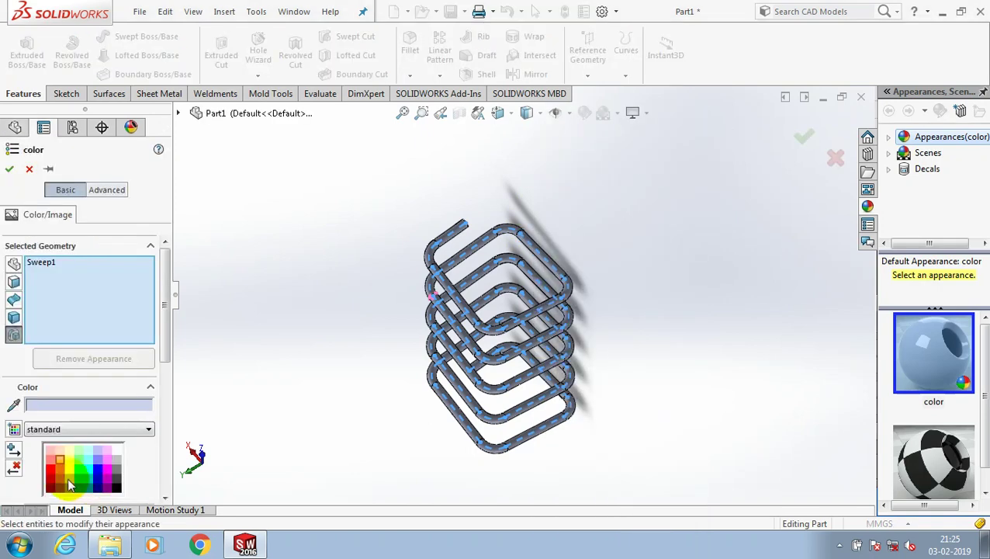
left_click(67, 466)
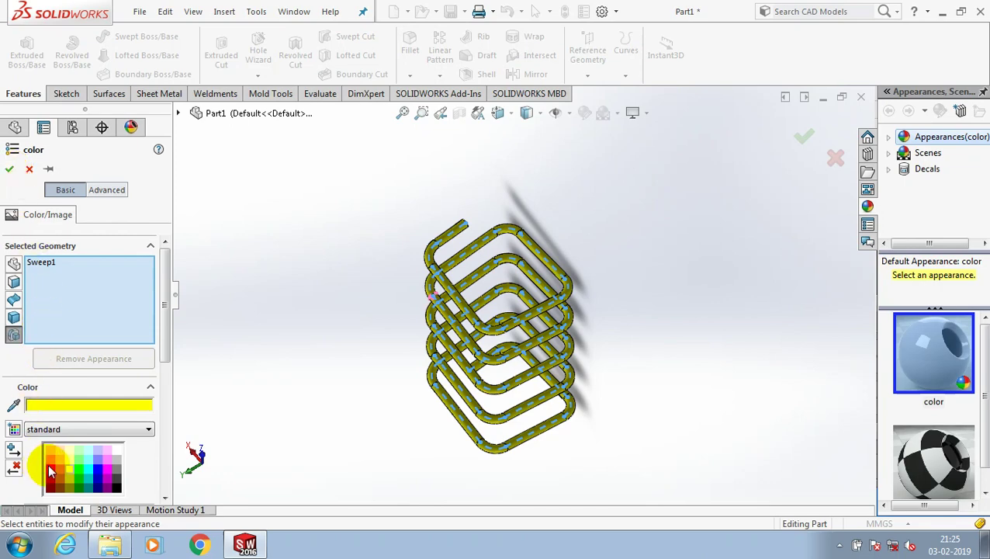
left_click(50, 467)
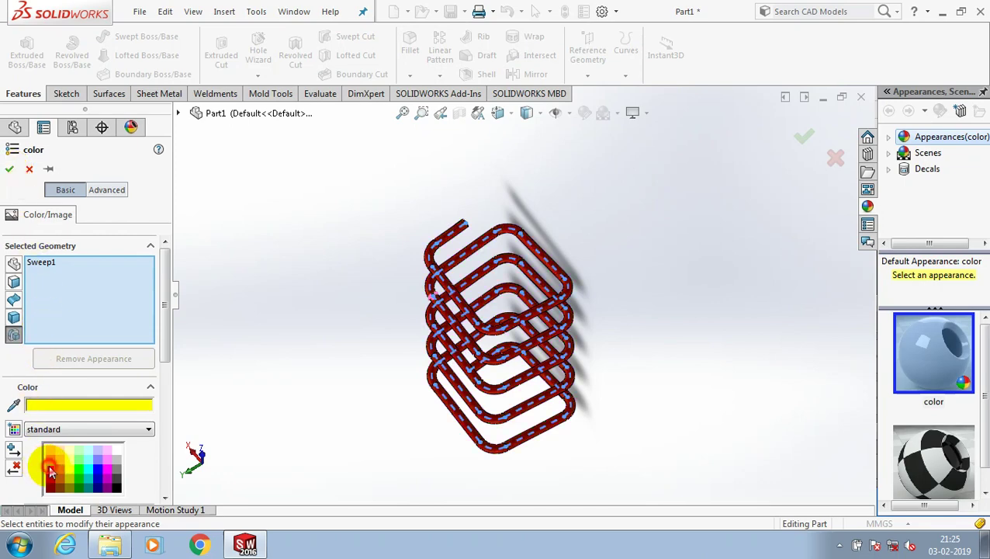
left_click(10, 169)
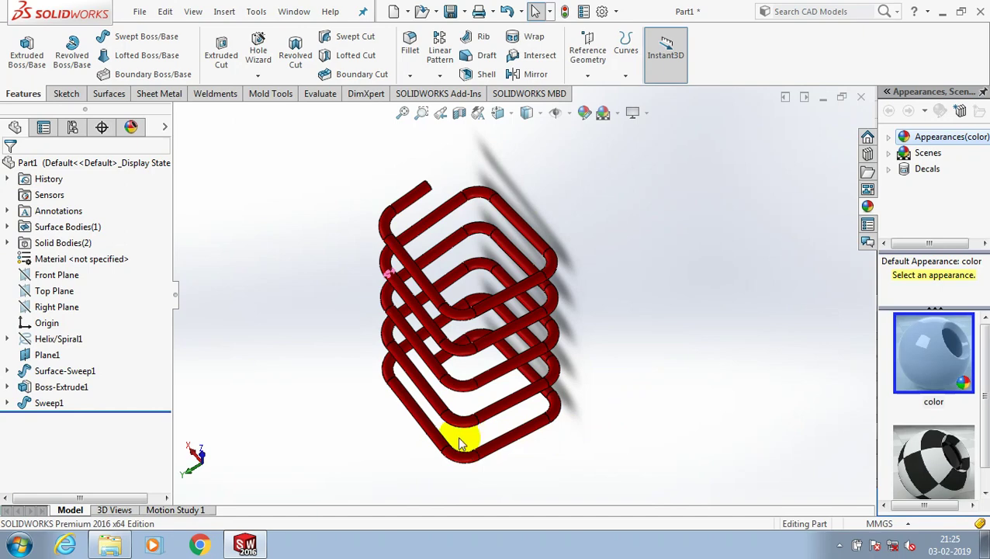